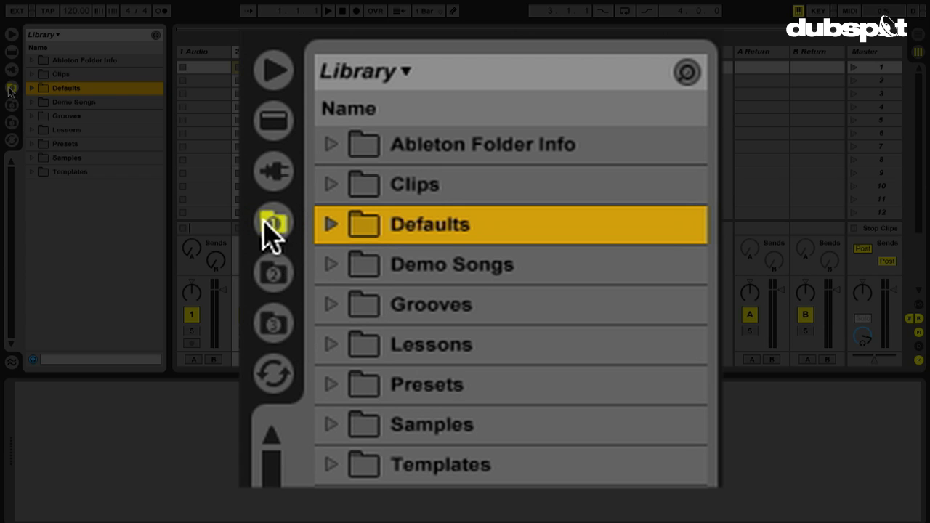
Step: Stay in the Library, expand its Defaults folder and select the Slicing folder
{"action": "left_click", "coordinate": [57, 37]}
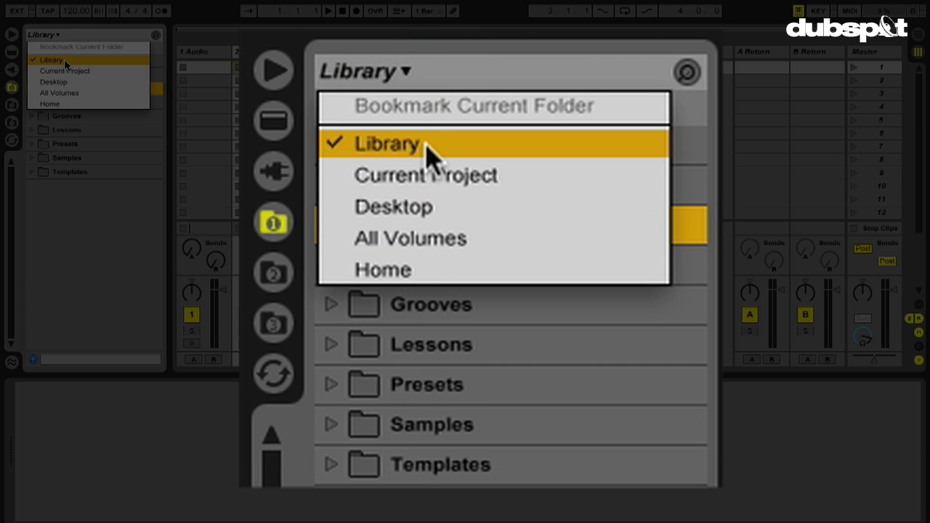
{"action": "left_click", "coordinate": [61, 37]}
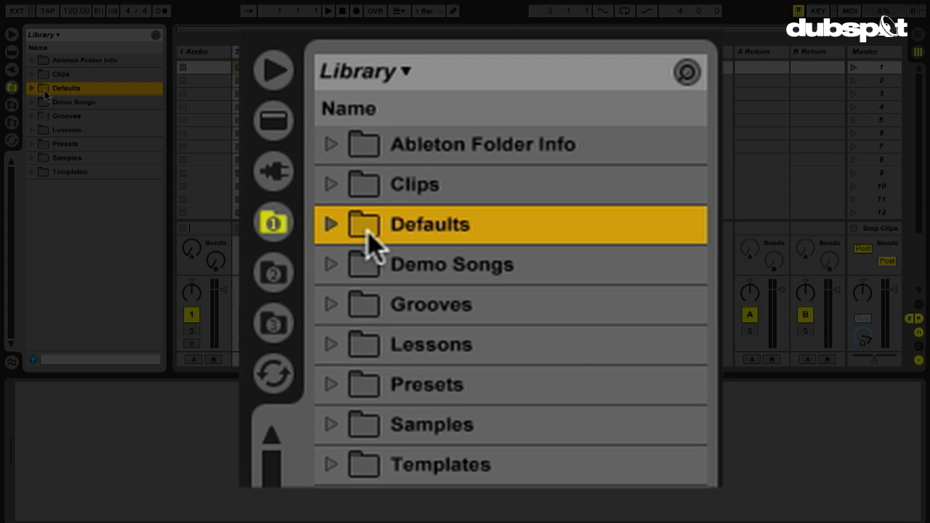
{"action": "left_click", "coordinate": [332, 225]}
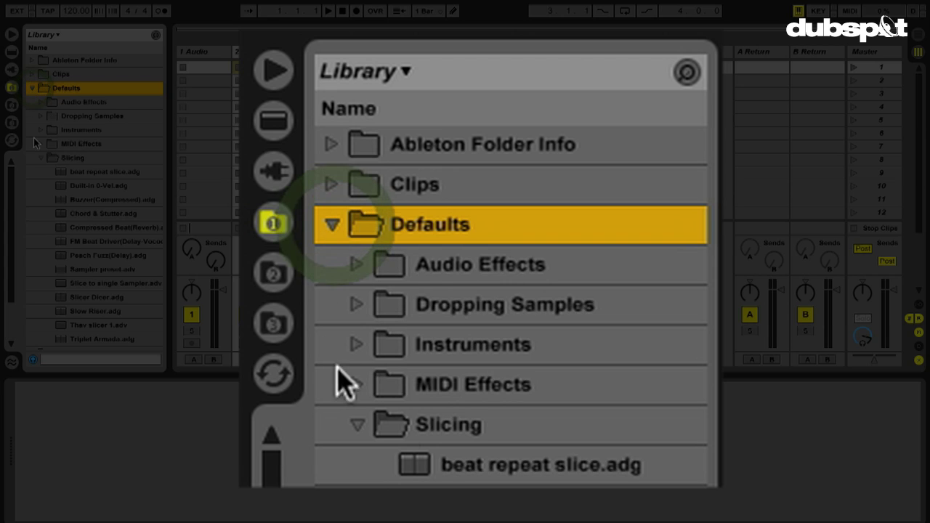
{"action": "left_click", "coordinate": [403, 429]}
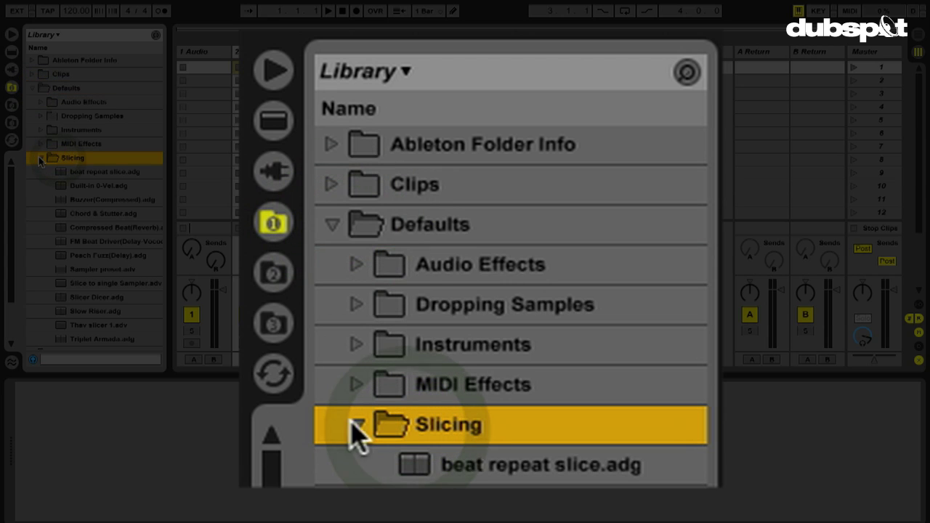
Step: Reopen the Slicing folder to browse its presets, then collapse it again
{"action": "left_click", "coordinate": [41, 159]}
{"action": "left_click", "coordinate": [40, 158]}
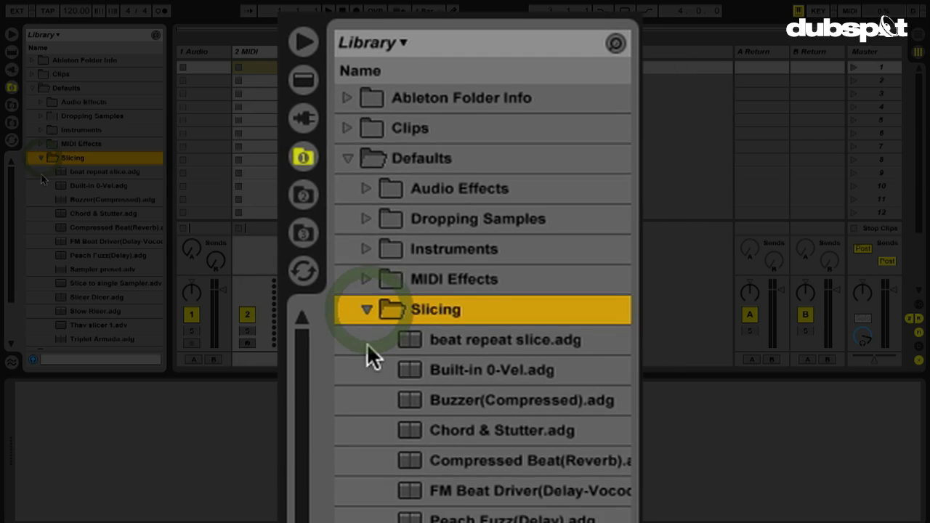
{"action": "scroll", "coordinate": [51, 145], "scroll_direction": "down", "scroll_amount": 3}
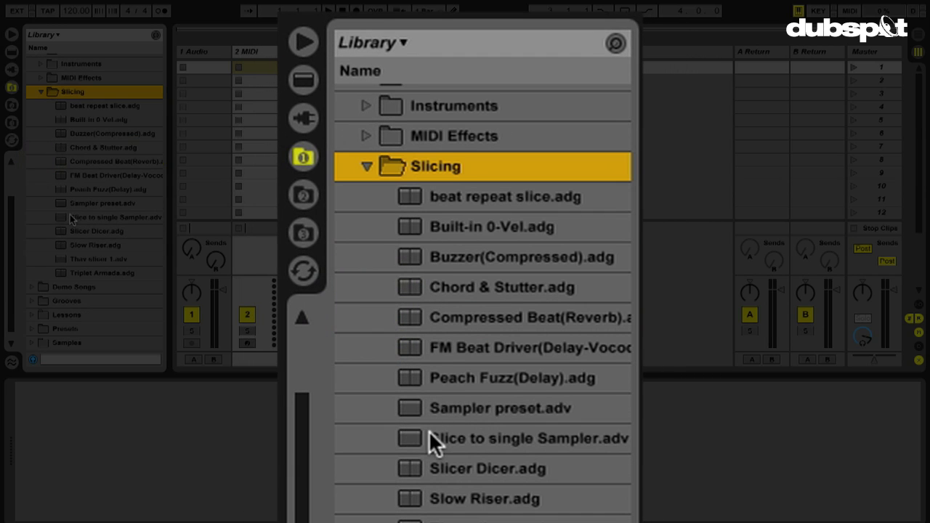
{"action": "scroll", "coordinate": [73, 206], "scroll_direction": "up", "scroll_amount": 3}
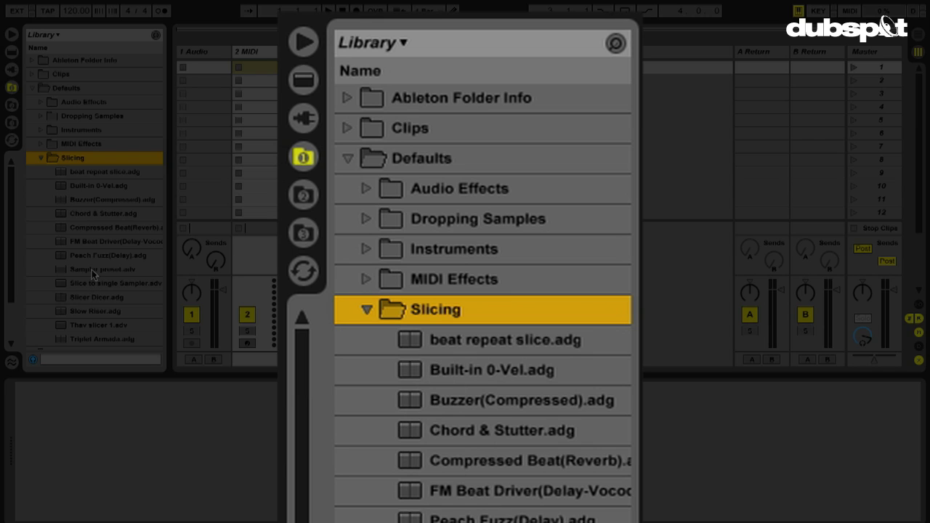
{"action": "left_click", "coordinate": [40, 159]}
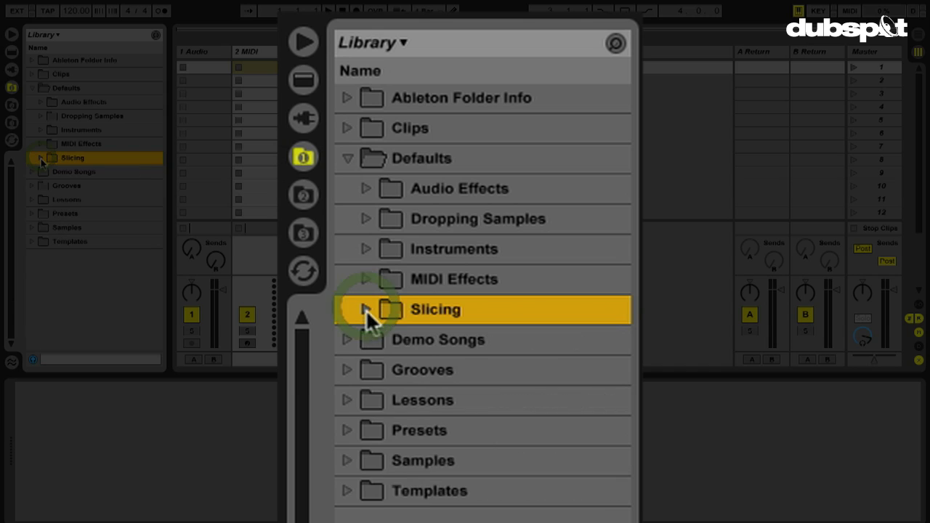
Step: Load an empty Drum Rack from Live Devices' Instruments onto MIDI track 2
{"action": "left_click", "coordinate": [13, 54]}
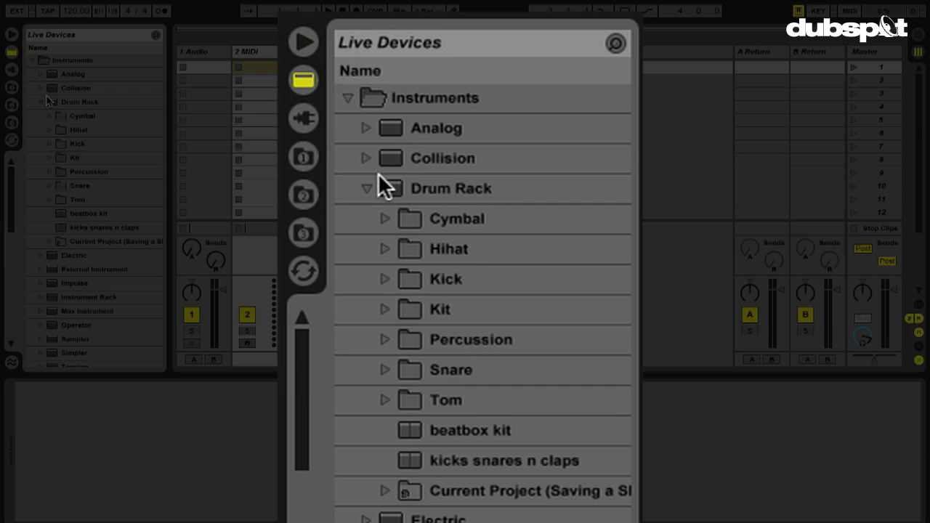
{"action": "left_click", "coordinate": [41, 103]}
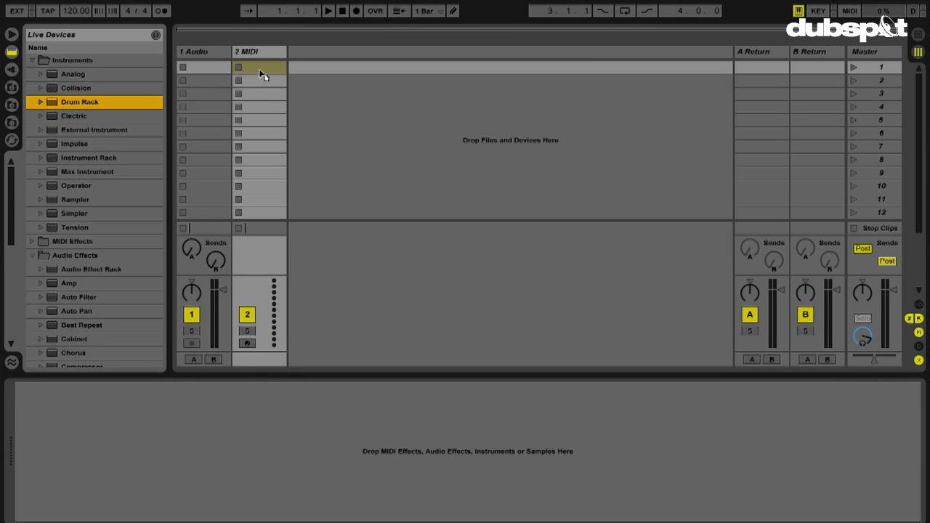
{"action": "key", "text": "Return"}
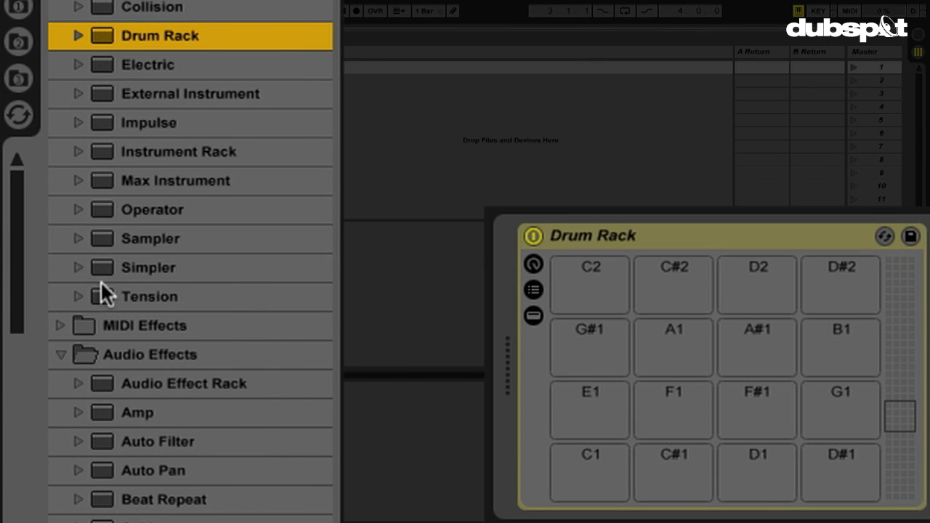
Step: Drop a Simpler onto the Drum Rack's C1 pad and show that pad's chain
{"action": "left_click_drag", "start_coordinate": [102, 267], "coordinate": [582, 471]}
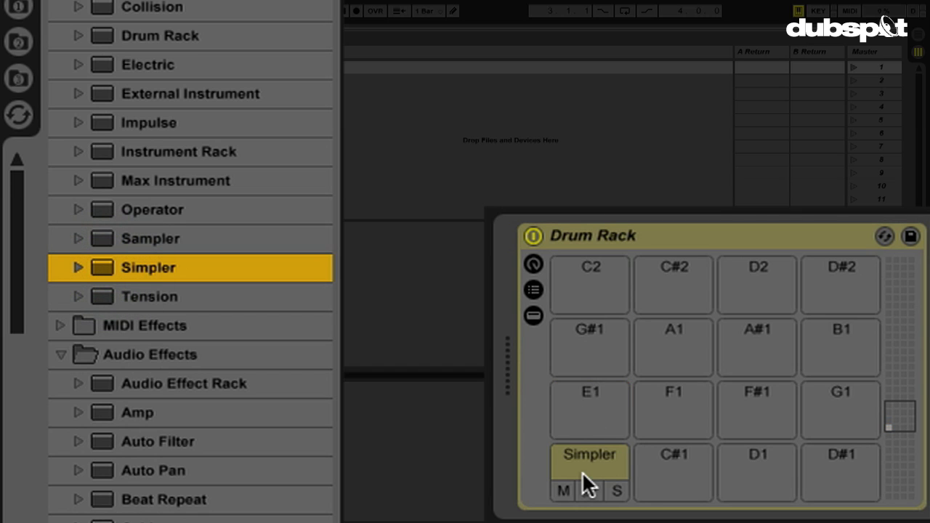
{"action": "mouse_move", "coordinate": [606, 468]}
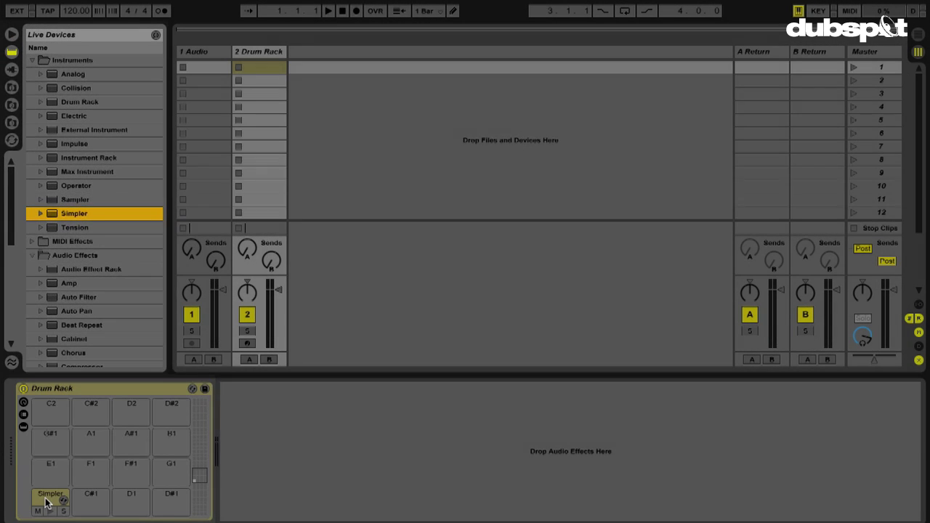
{"action": "left_click", "coordinate": [578, 463]}
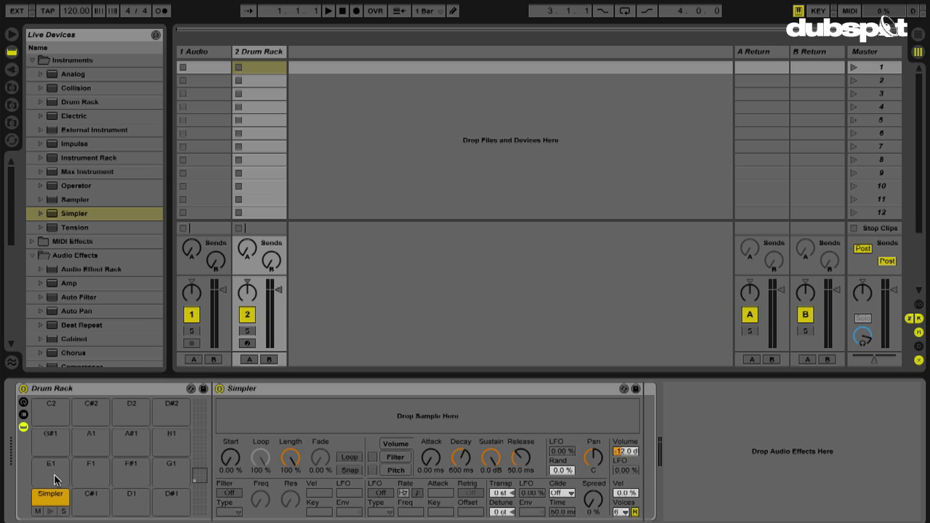
{"action": "left_click", "coordinate": [33, 61]}
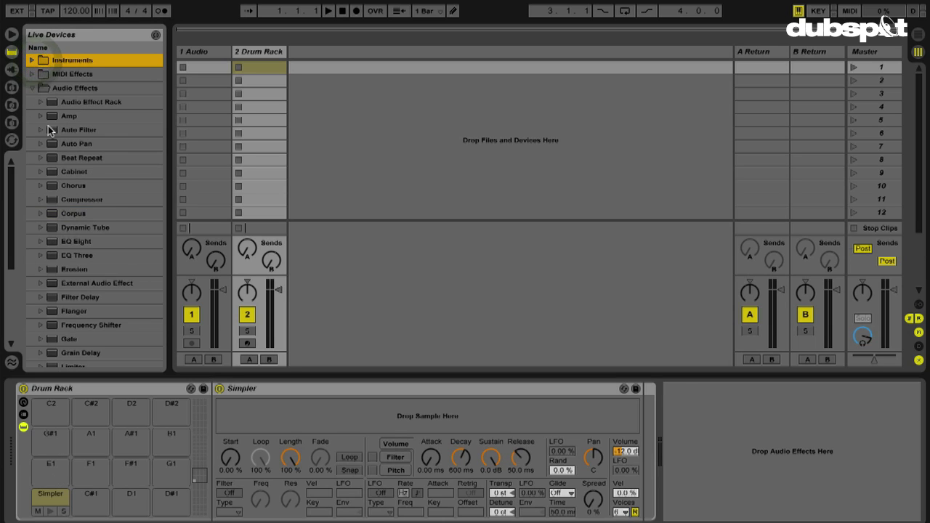
Step: Chain Redux, then Filter Delay, then EQ Three after pad C1's Simpler
{"action": "scroll", "coordinate": [64, 175], "scroll_direction": "down", "scroll_amount": 4}
{"action": "scroll", "coordinate": [63, 175], "scroll_direction": "down", "scroll_amount": 5}
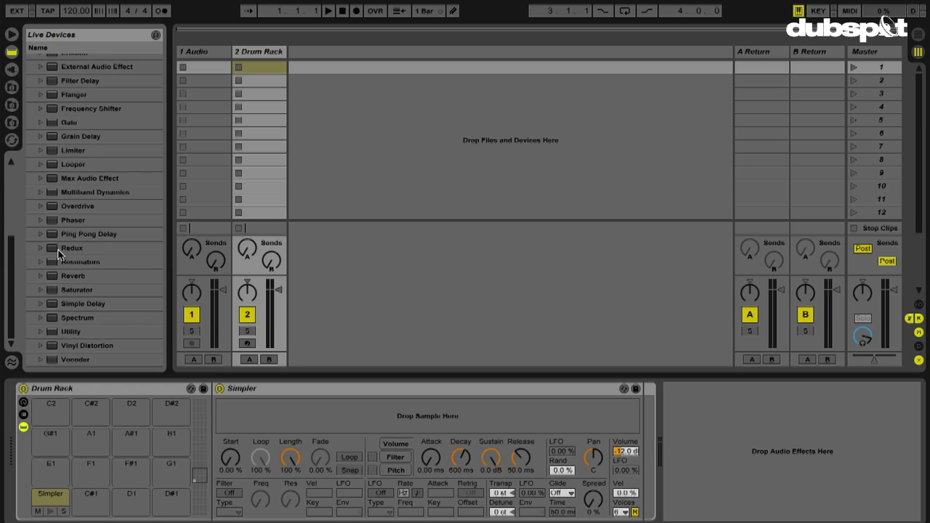
{"action": "left_click_drag", "start_coordinate": [53, 250], "coordinate": [643, 439]}
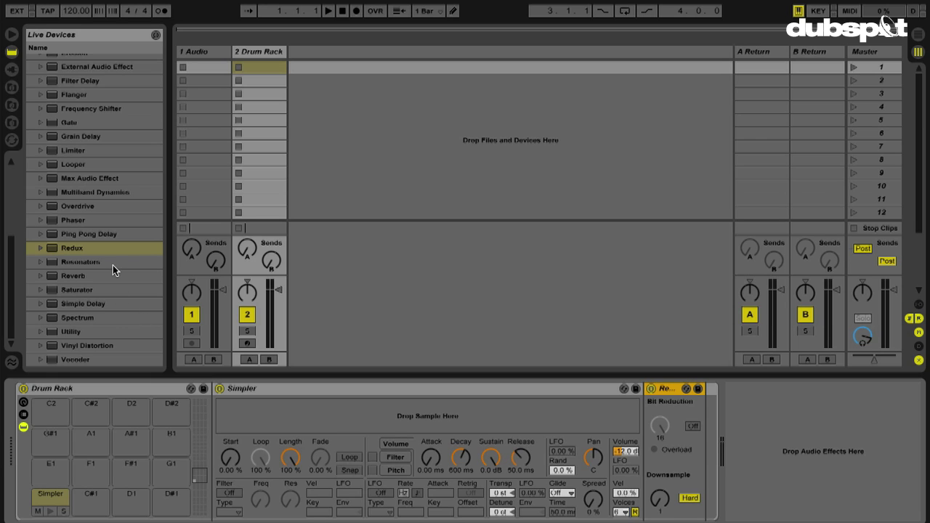
{"action": "scroll", "coordinate": [113, 265], "scroll_direction": "up", "scroll_amount": 5}
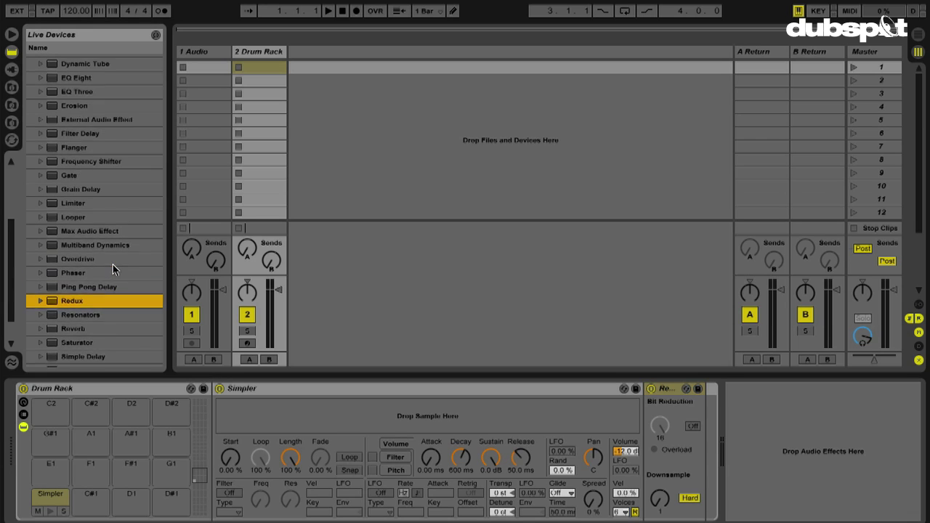
{"action": "scroll", "coordinate": [113, 264], "scroll_direction": "up", "scroll_amount": 3}
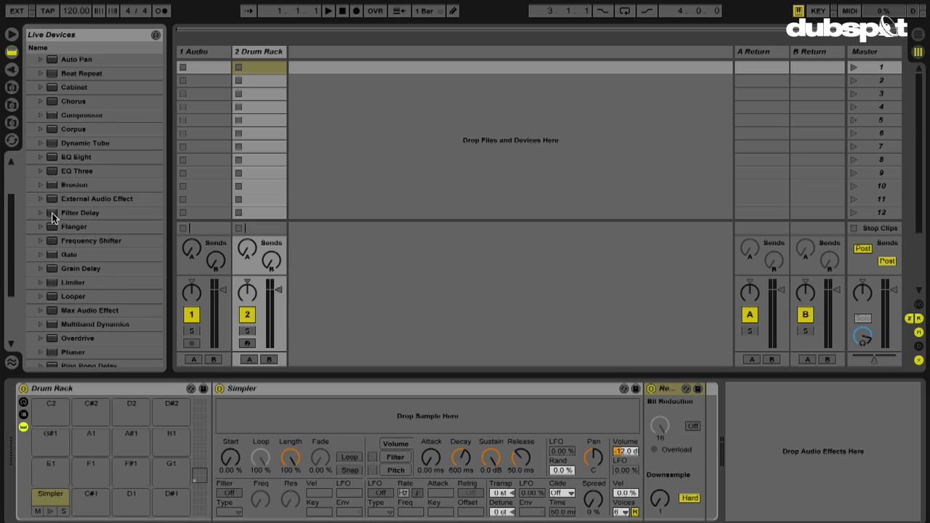
{"action": "mouse_move", "coordinate": [53, 218]}
{"action": "left_mouse_down"}
{"action": "mouse_move", "coordinate": [175, 268]}
{"action": "mouse_move", "coordinate": [448, 417]}
{"action": "mouse_move", "coordinate": [661, 461]}
{"action": "mouse_move", "coordinate": [706, 453]}
{"action": "left_mouse_up"}
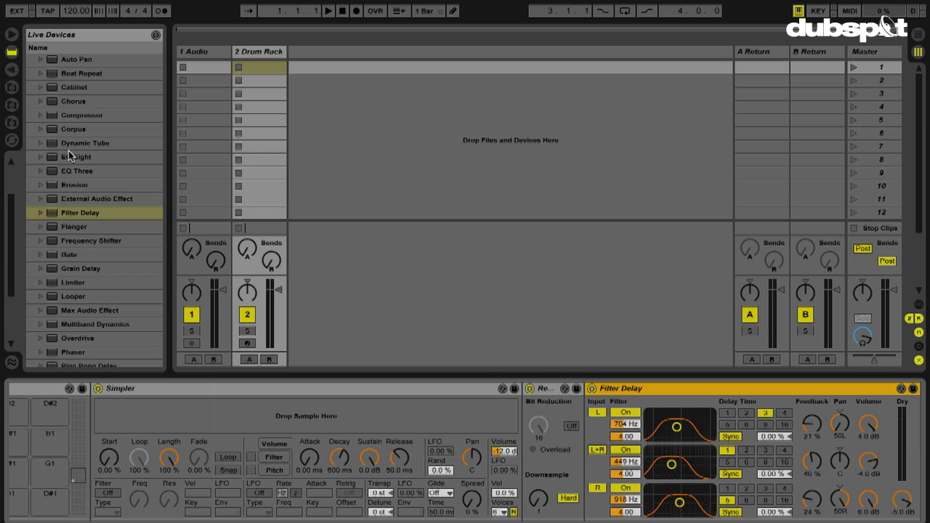
{"action": "left_click", "coordinate": [56, 172]}
{"action": "left_click_drag", "start_coordinate": [55, 172], "coordinate": [826, 468]}
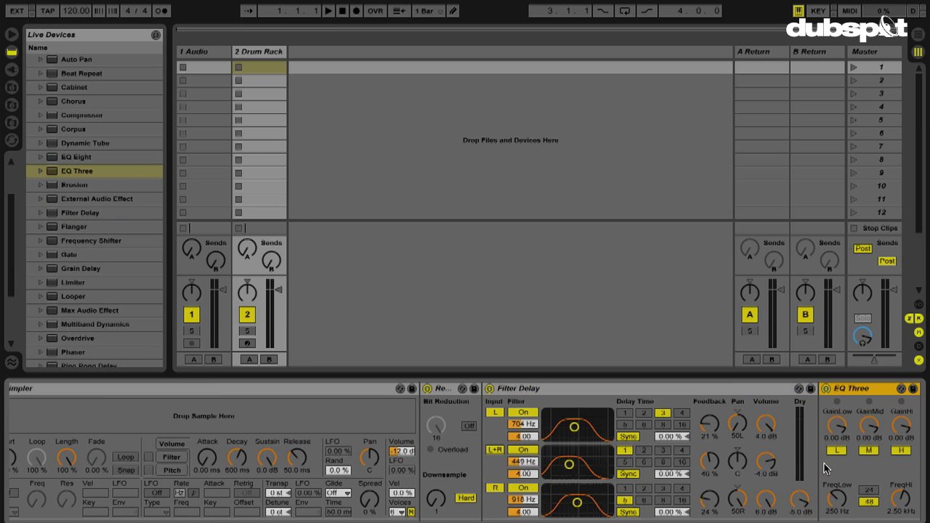
Step: Collapse the Simpler, show the Drum Rack's eight macros and switch on Map Mode
{"action": "left_click", "coordinate": [216, 391]}
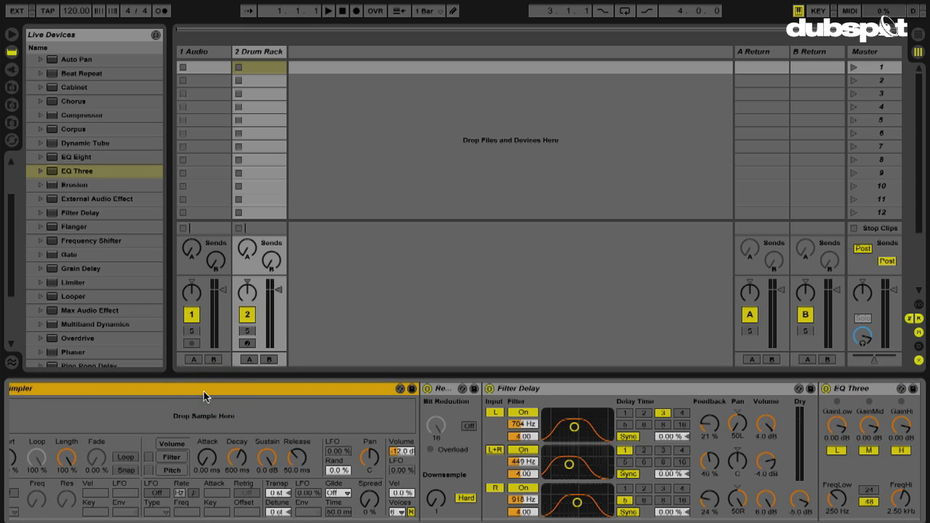
{"action": "double_click", "coordinate": [204, 393]}
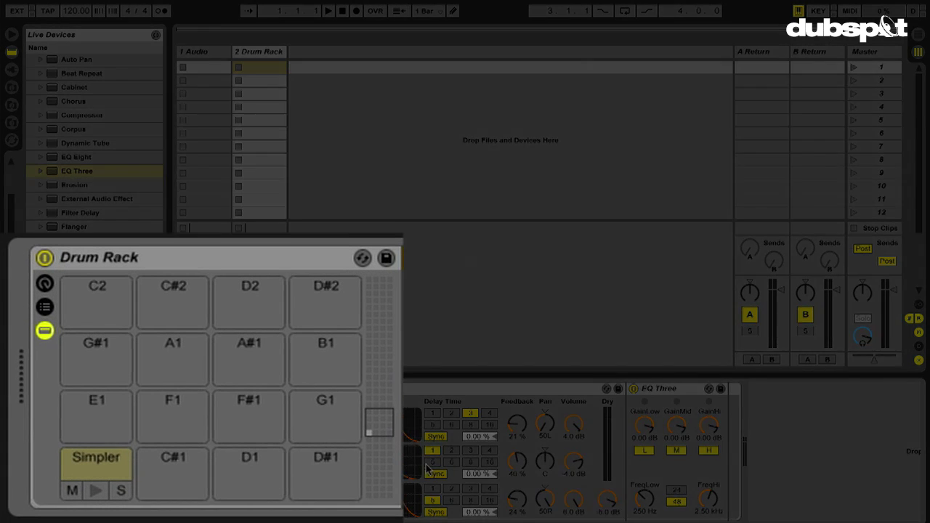
{"action": "left_click", "coordinate": [49, 279]}
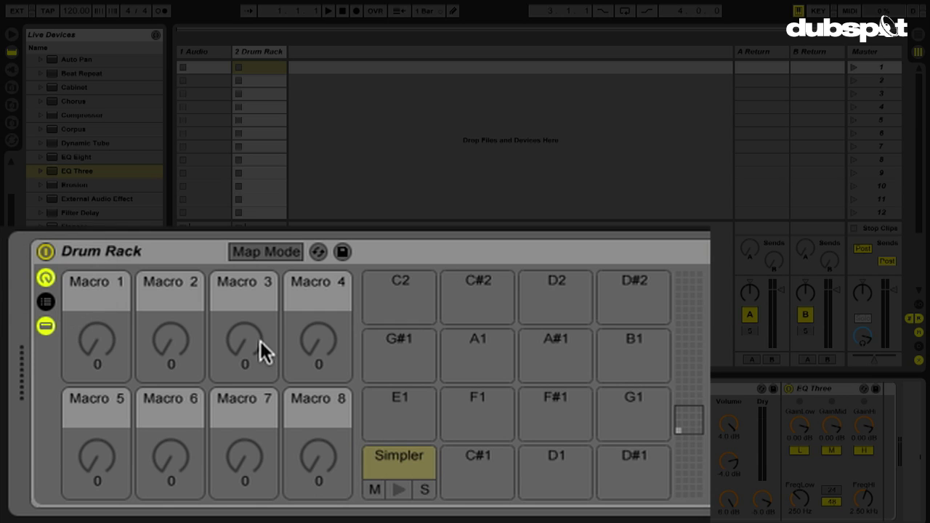
{"action": "left_click", "coordinate": [262, 252]}
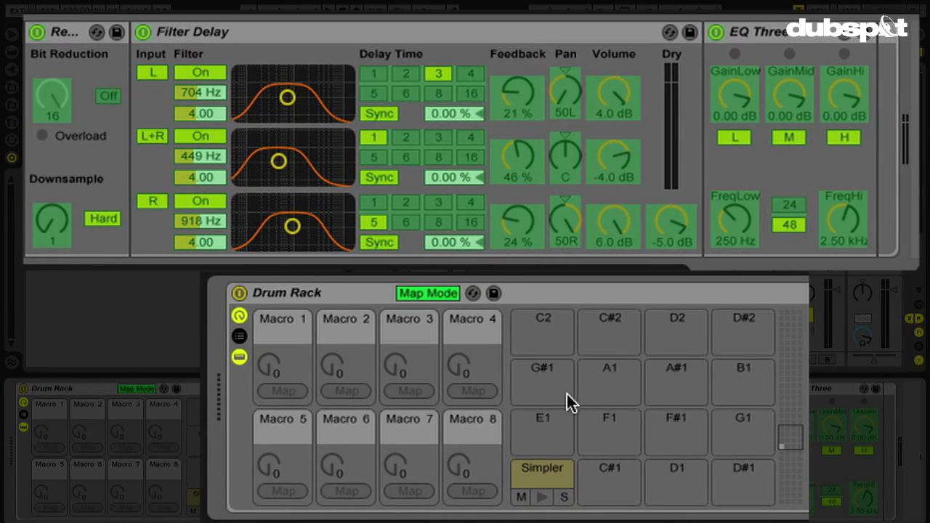
Step: Map Redux Downsample and Bit Reduction to macros 1 and 2, and Filter Delay Dry to macro 3
{"action": "left_click", "coordinate": [49, 227]}
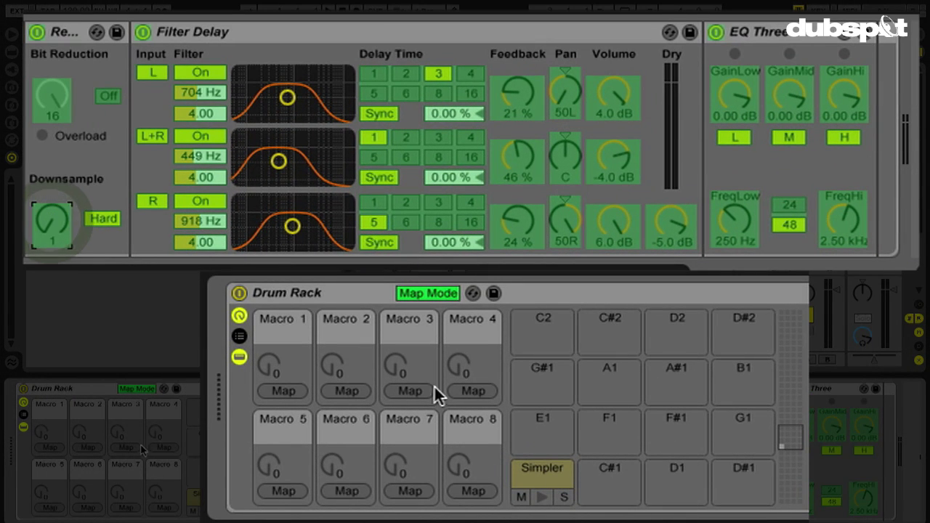
{"action": "left_click", "coordinate": [287, 393]}
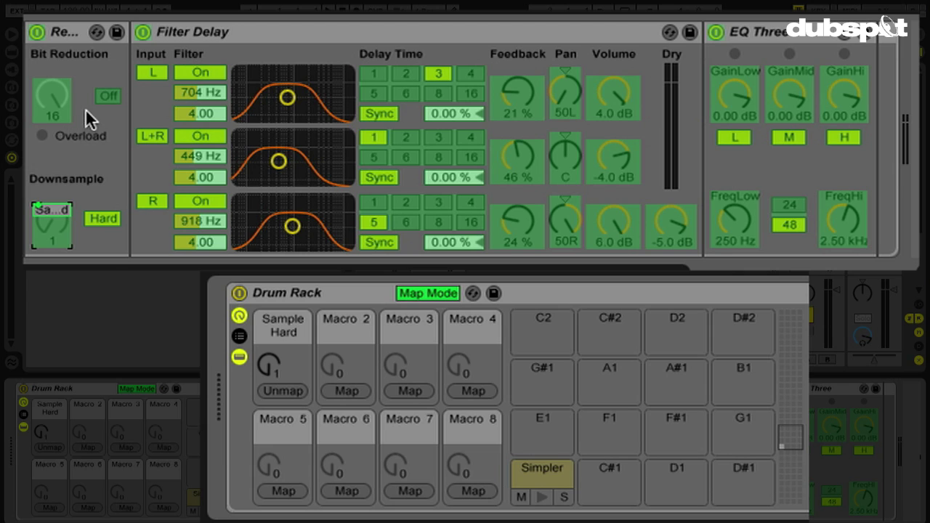
{"action": "left_click", "coordinate": [49, 99]}
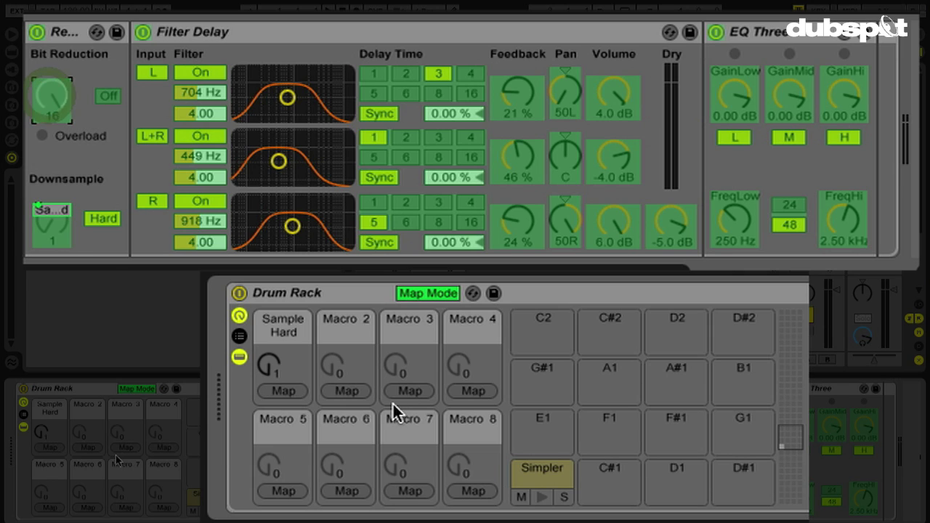
{"action": "left_click", "coordinate": [350, 393]}
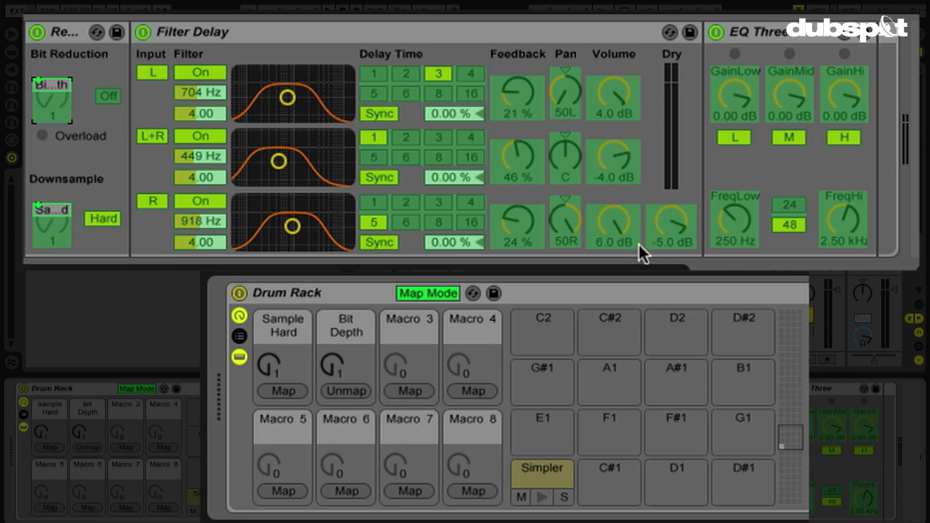
{"action": "left_click", "coordinate": [672, 236]}
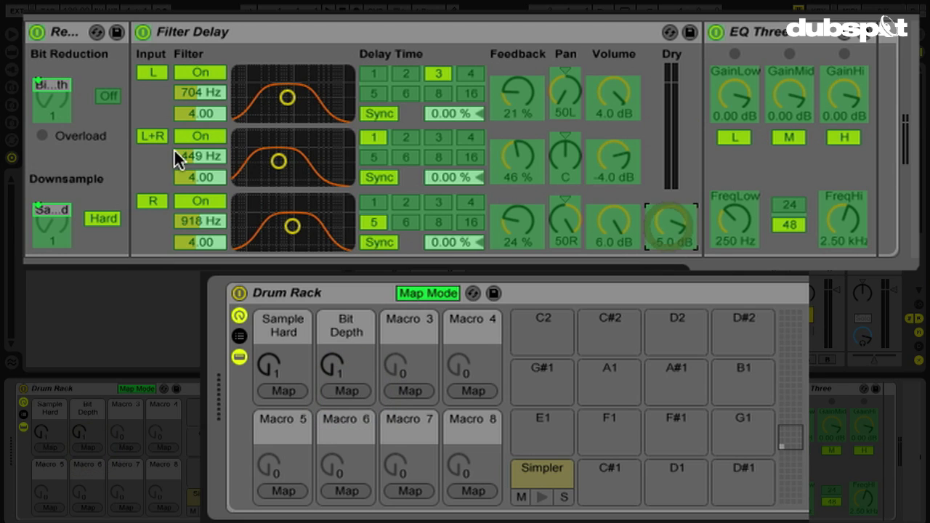
{"action": "left_click", "coordinate": [420, 393]}
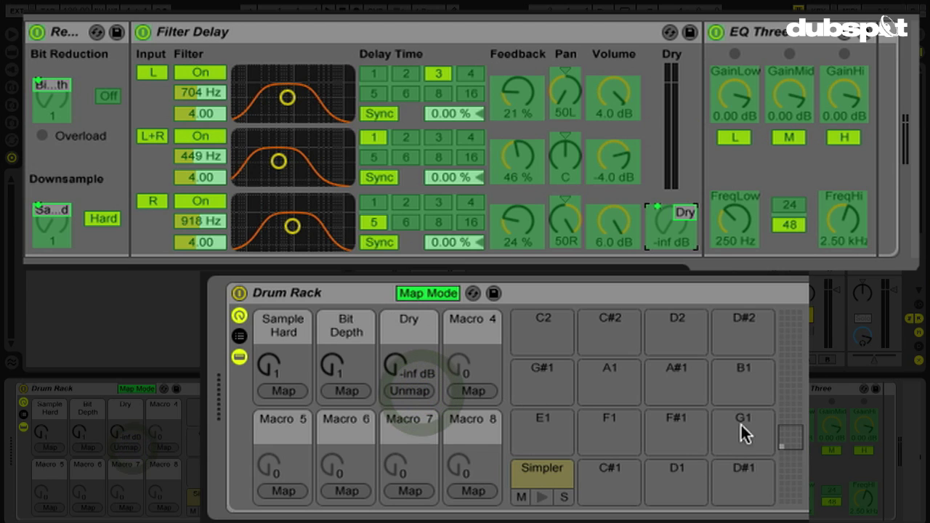
Step: Map all three Filter Delay volume knobs together onto macro 4
{"action": "left_click", "coordinate": [616, 97]}
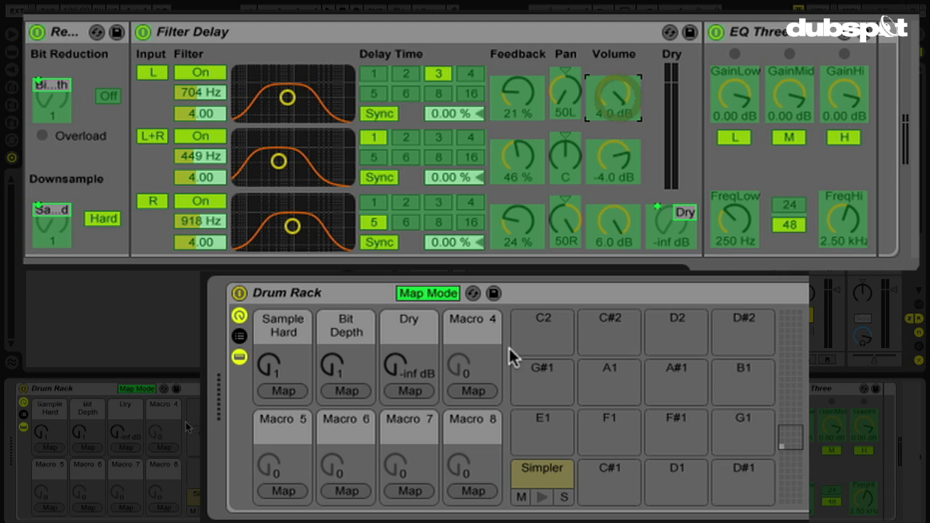
{"action": "left_click", "coordinate": [472, 389]}
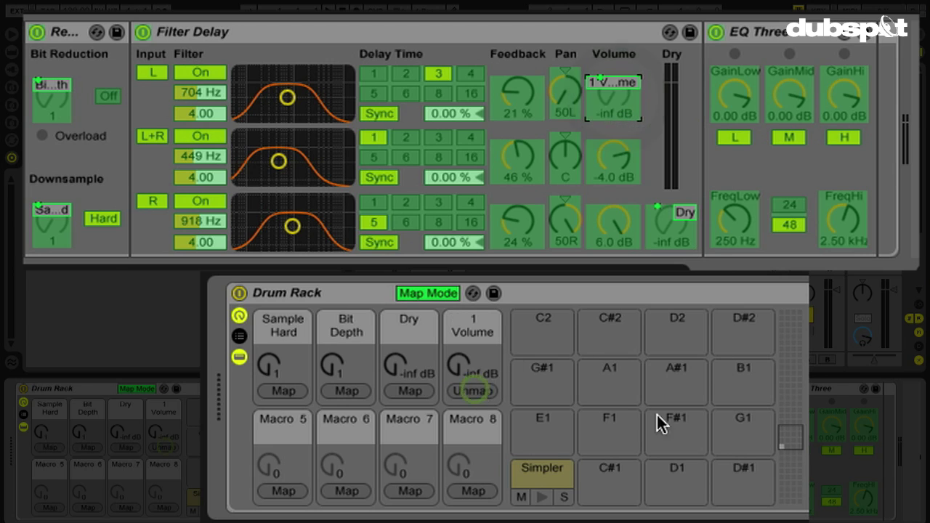
{"action": "left_click", "coordinate": [616, 162]}
{"action": "left_click", "coordinate": [471, 390]}
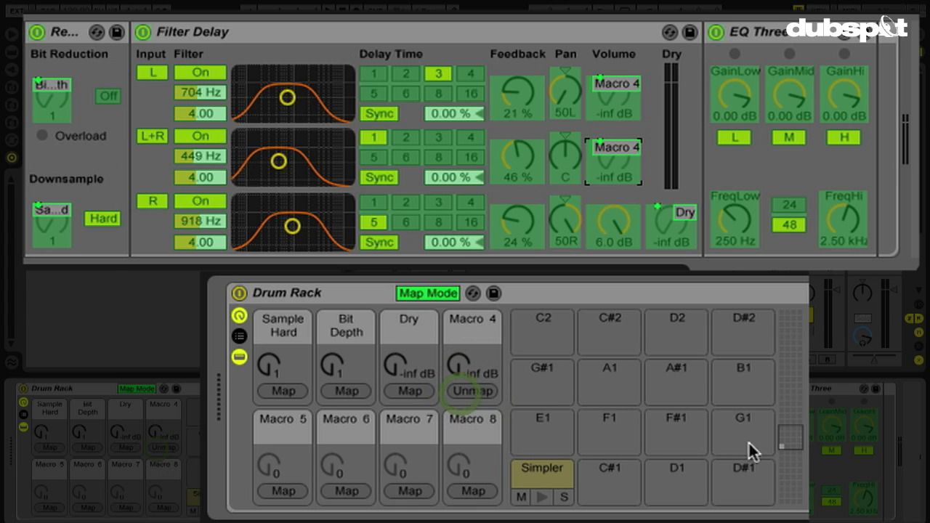
{"action": "left_click", "coordinate": [610, 234]}
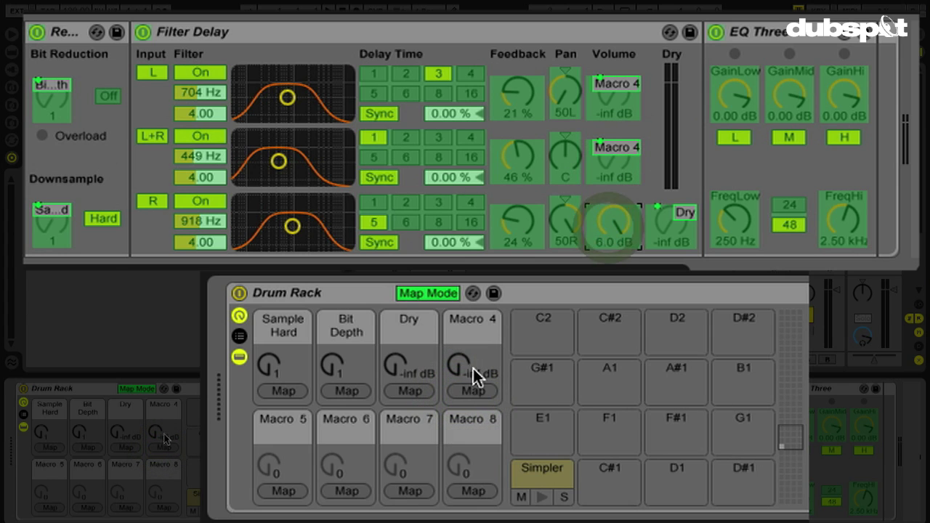
{"action": "left_click", "coordinate": [473, 392]}
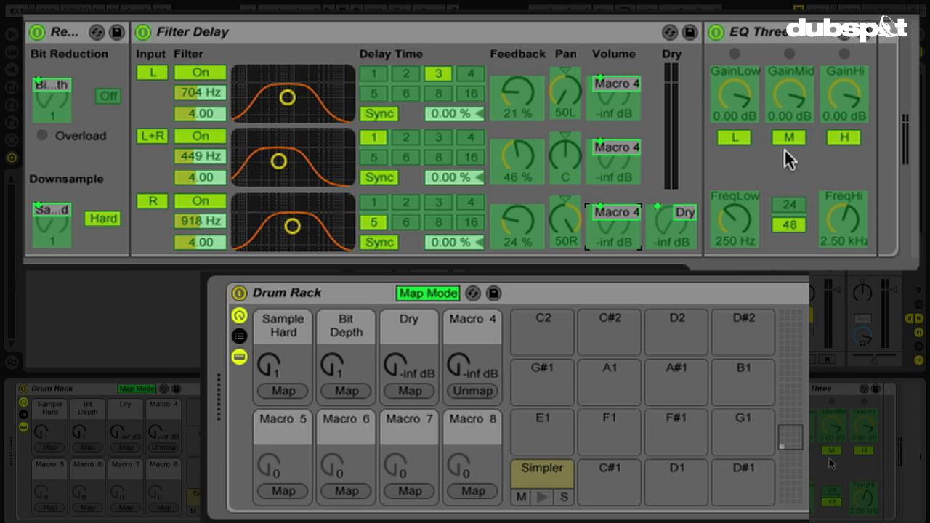
Step: Map EQ Three GainLow to macro 5, GainMid and GainHi to macro 6, then leave Map Mode
{"action": "left_click", "coordinate": [738, 97]}
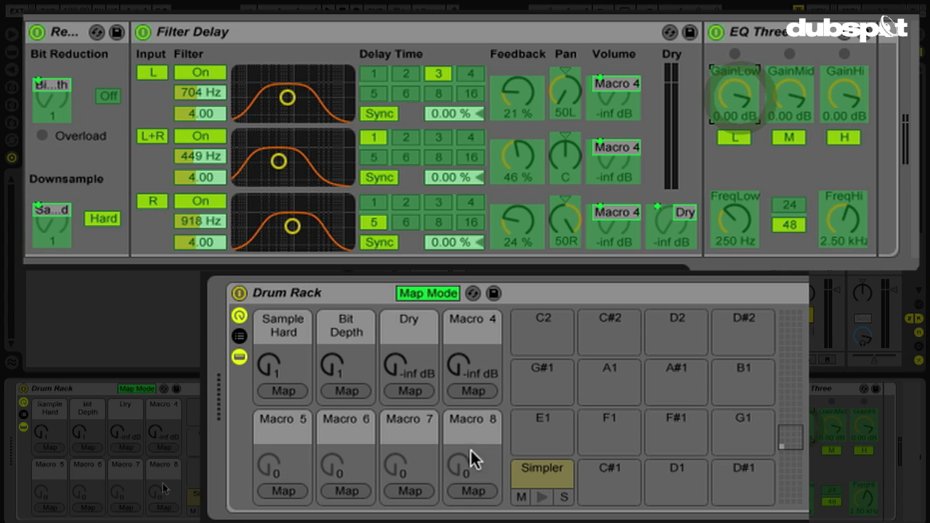
{"action": "left_click", "coordinate": [283, 492]}
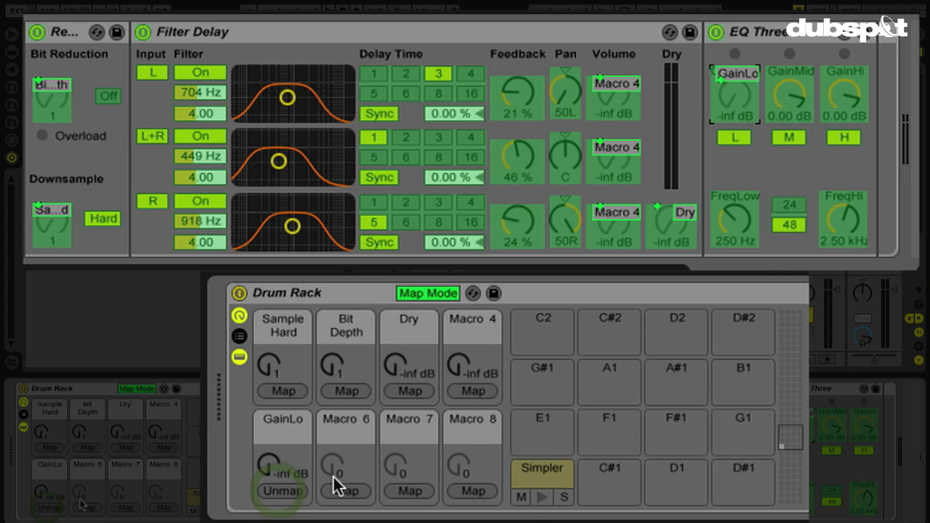
{"action": "left_click", "coordinate": [789, 93]}
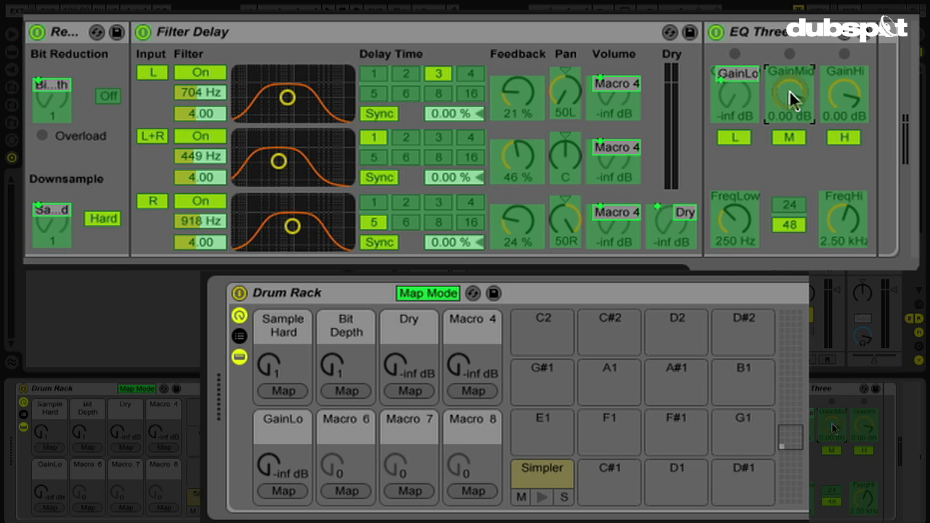
{"action": "left_click", "coordinate": [348, 494]}
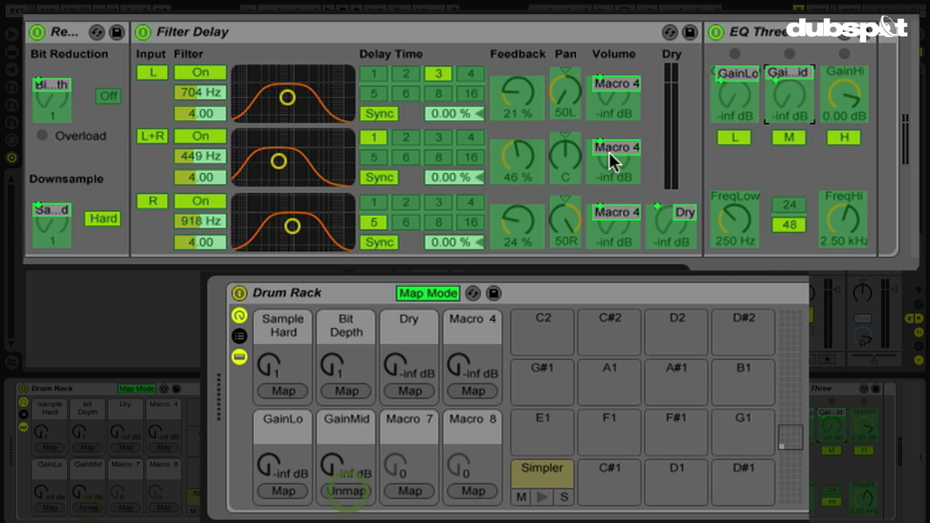
{"action": "left_click", "coordinate": [850, 122]}
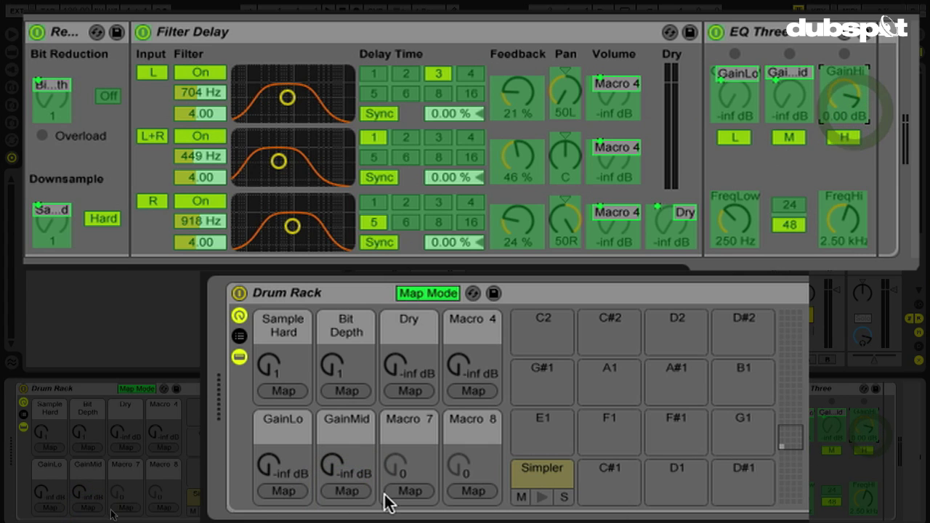
{"action": "left_click", "coordinate": [342, 491]}
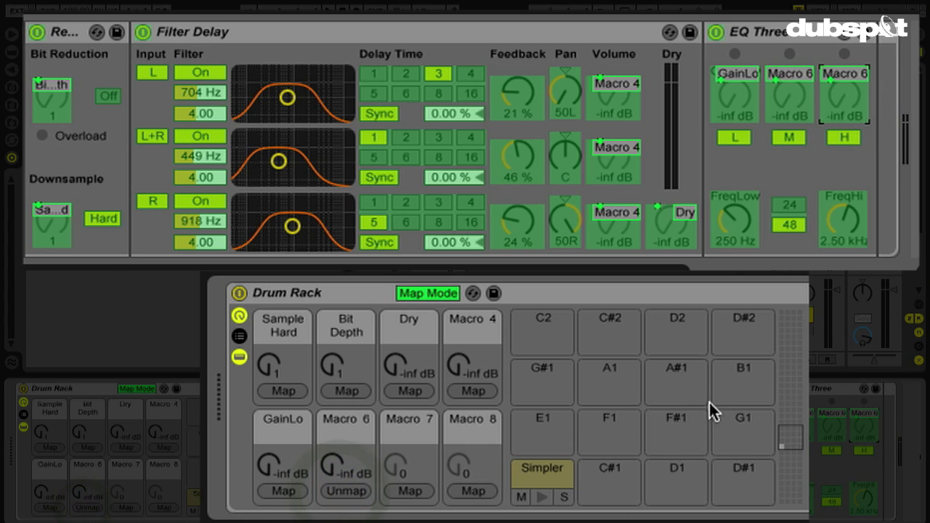
{"action": "left_click", "coordinate": [432, 296]}
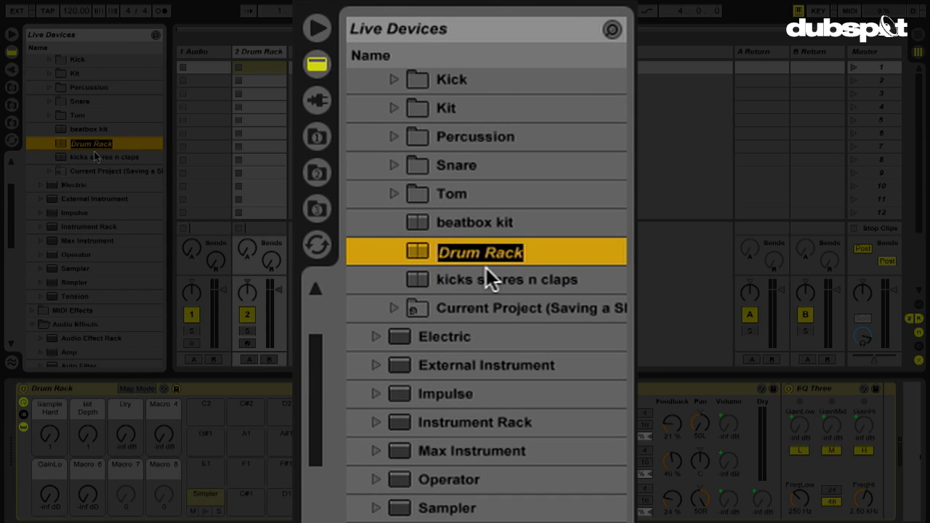
Step: Name the saved Drum Rack preset 'redux delay slice thav'
{"action": "type", "text": "red"}
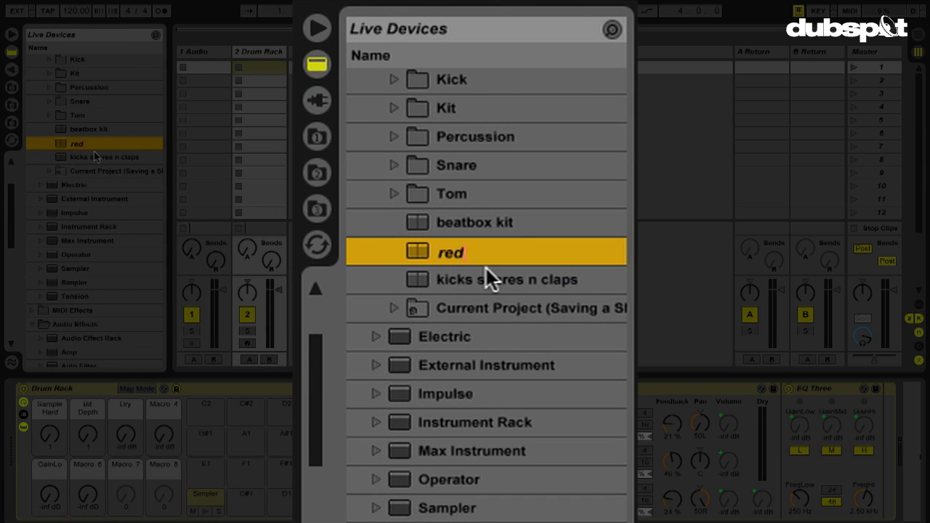
{"action": "type", "text": "ux delay sl"}
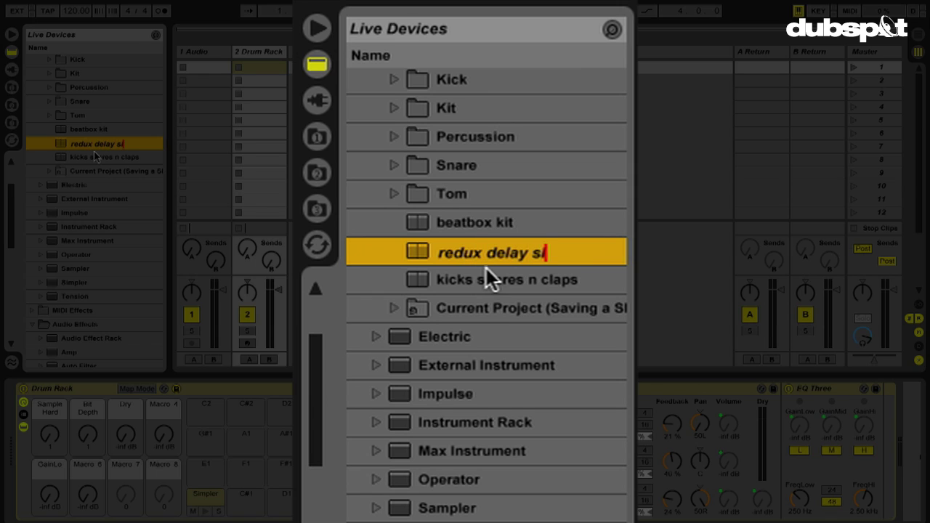
{"action": "type", "text": "ice thav"}
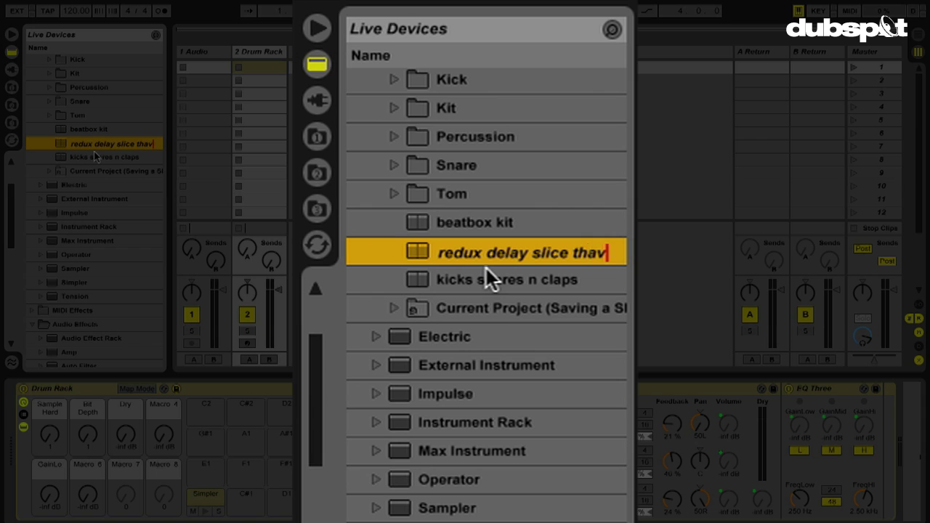
{"action": "key", "text": "Return"}
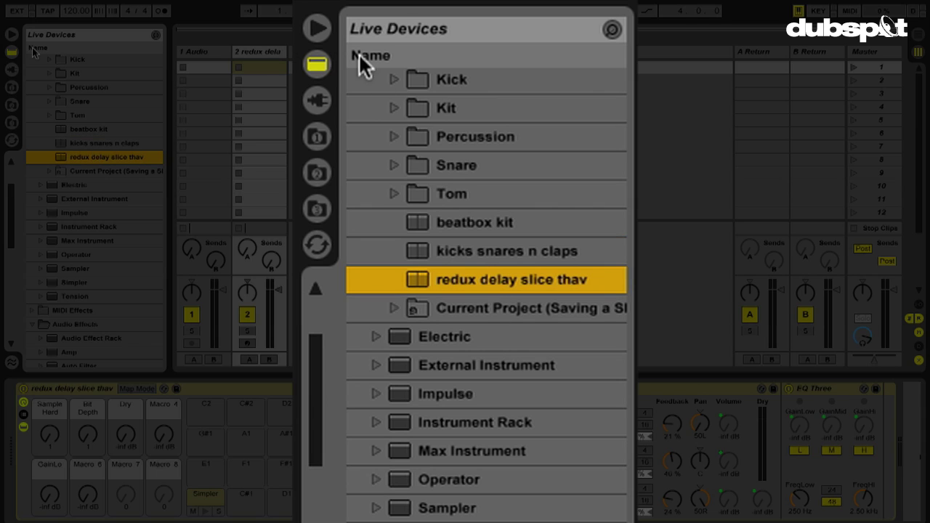
Step: Move the 'redux delay slice thav' preset into Library > Defaults > Slicing
{"action": "left_click", "coordinate": [314, 140]}
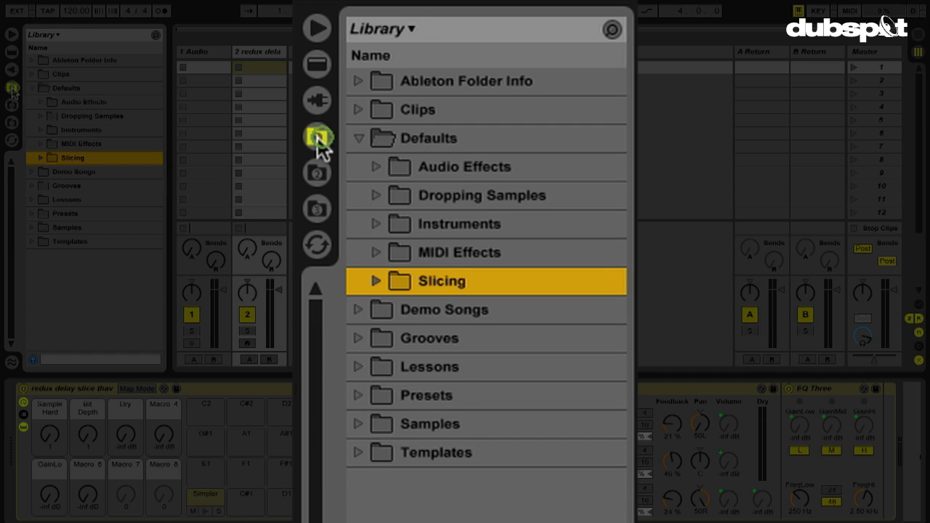
{"action": "left_click", "coordinate": [41, 157]}
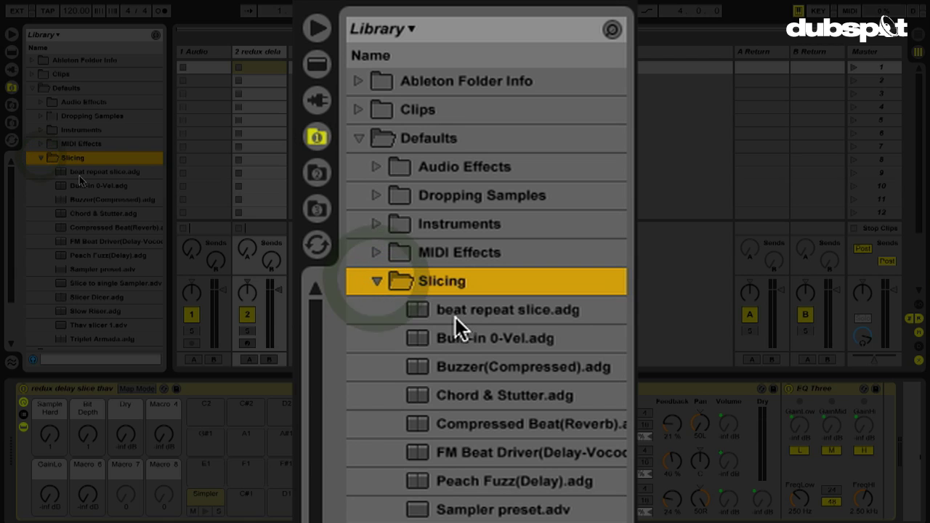
{"action": "left_click", "coordinate": [12, 52]}
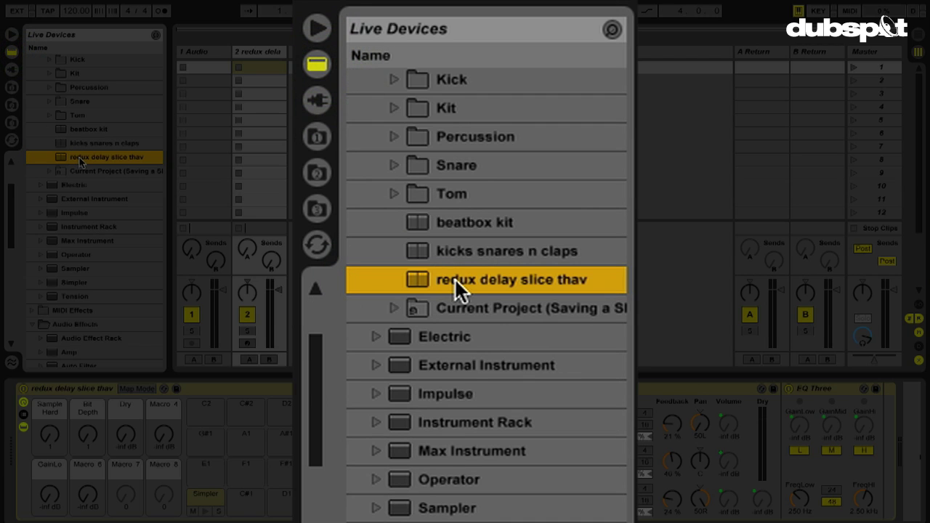
{"action": "left_click_drag", "start_coordinate": [78, 161], "coordinate": [94, 226]}
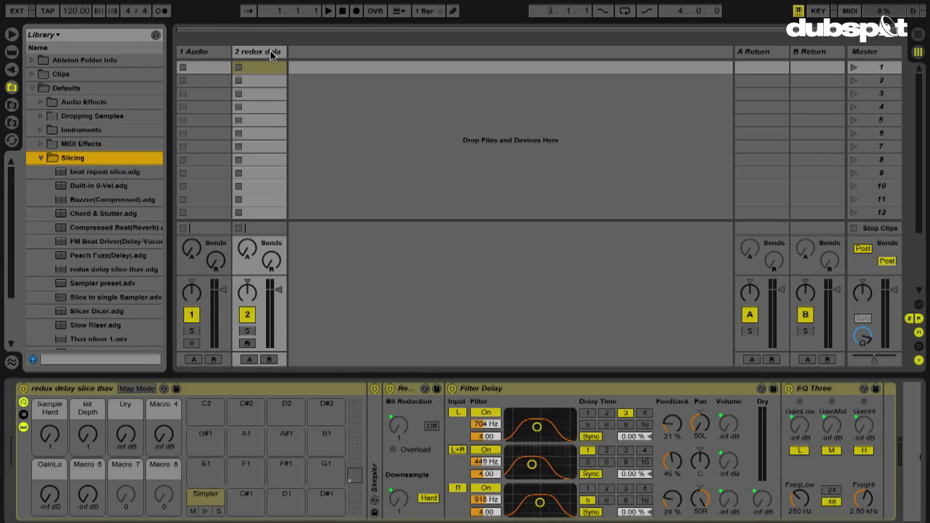
{"action": "left_click", "coordinate": [273, 53]}
Step: Delete the redux delay track and audition Track 16 and Track 20 from guerrilla funk breaks 1
{"action": "key", "text": "Delete"}
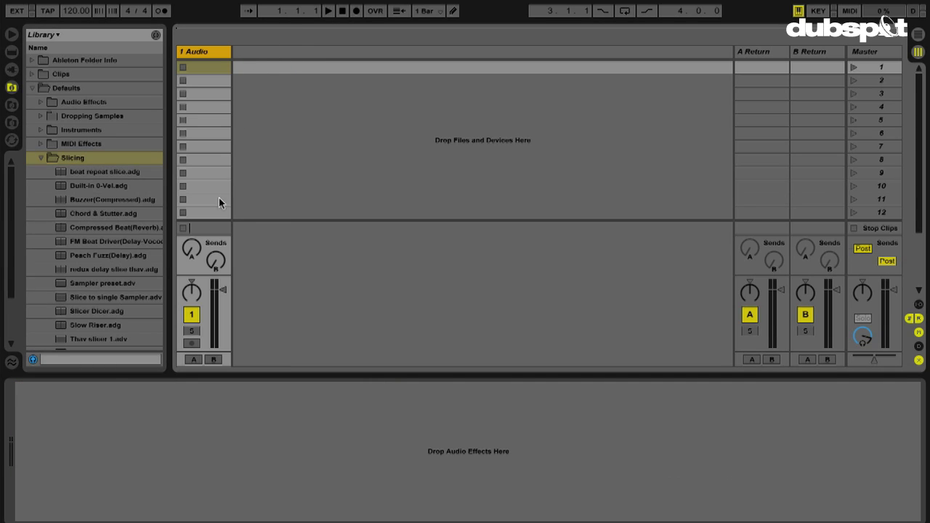
{"action": "left_click", "coordinate": [13, 124]}
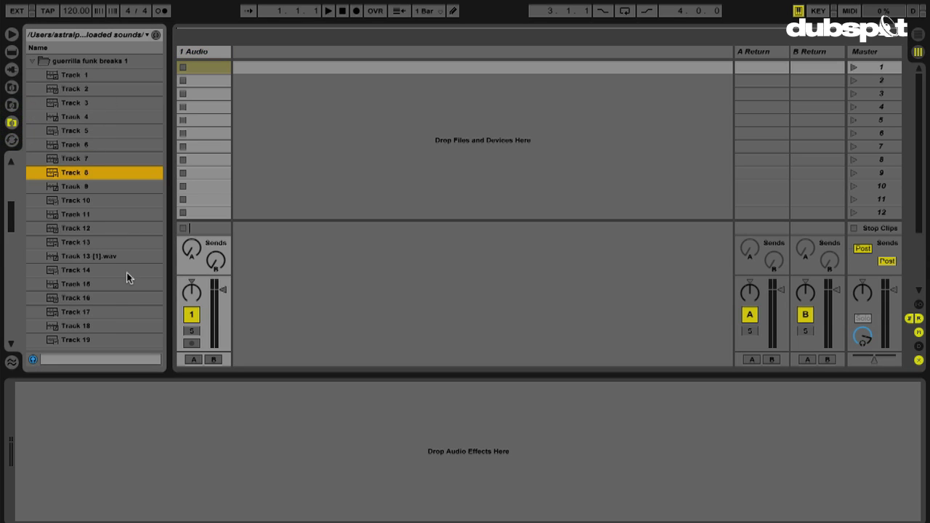
{"action": "left_click", "coordinate": [125, 297]}
{"action": "scroll", "coordinate": [128, 235], "scroll_direction": "down", "scroll_amount": 5}
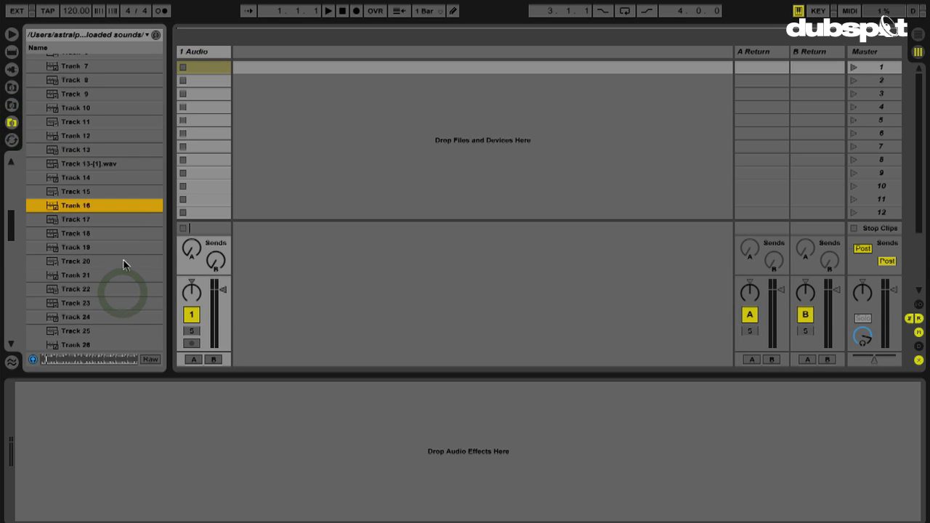
{"action": "left_click", "coordinate": [123, 264]}
Step: Audition Tracks 24, 27 and 21, then place Track 19 in 1 Audio's first clip slot
{"action": "scroll", "coordinate": [124, 263], "scroll_direction": "down", "scroll_amount": 4}
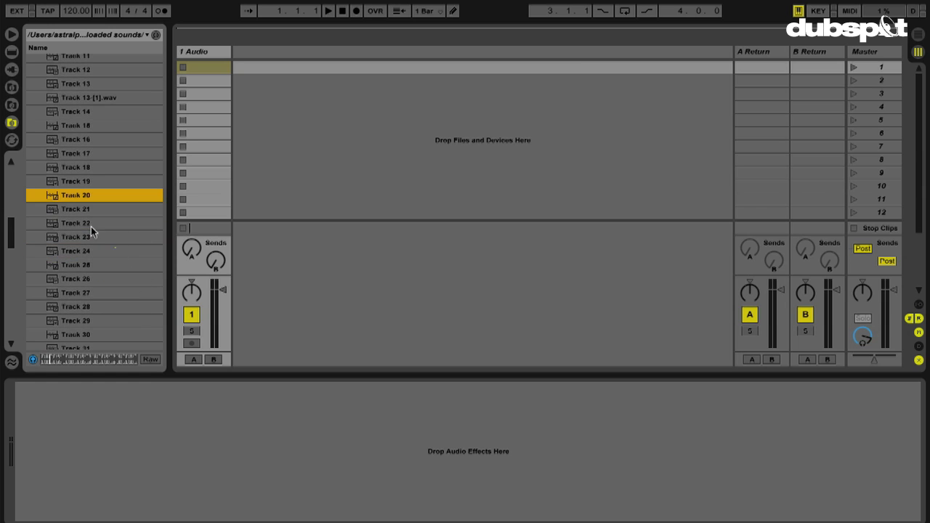
{"action": "left_click", "coordinate": [114, 251]}
{"action": "scroll", "coordinate": [114, 250], "scroll_direction": "down", "scroll_amount": 3}
{"action": "left_click", "coordinate": [114, 250]}
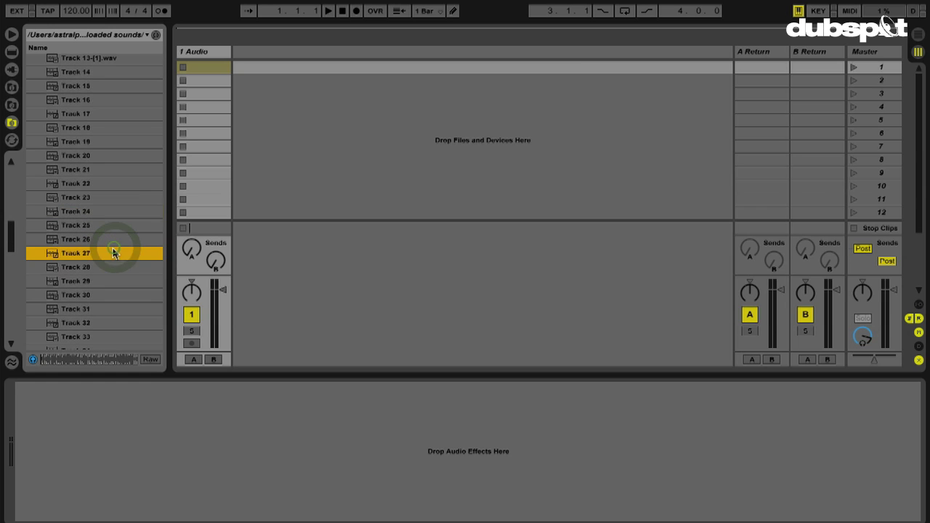
{"action": "left_click", "coordinate": [111, 170]}
{"action": "left_click", "coordinate": [107, 144]}
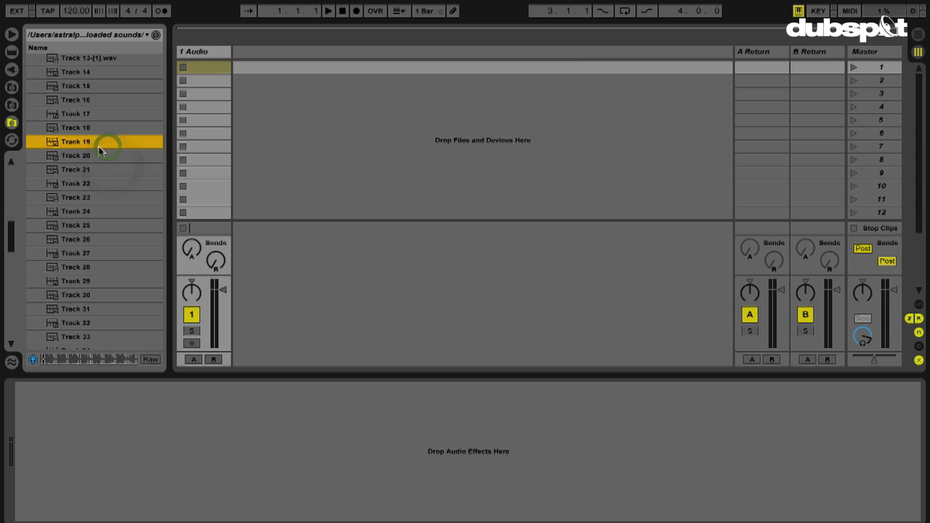
{"action": "left_click_drag", "start_coordinate": [76, 144], "coordinate": [212, 71]}
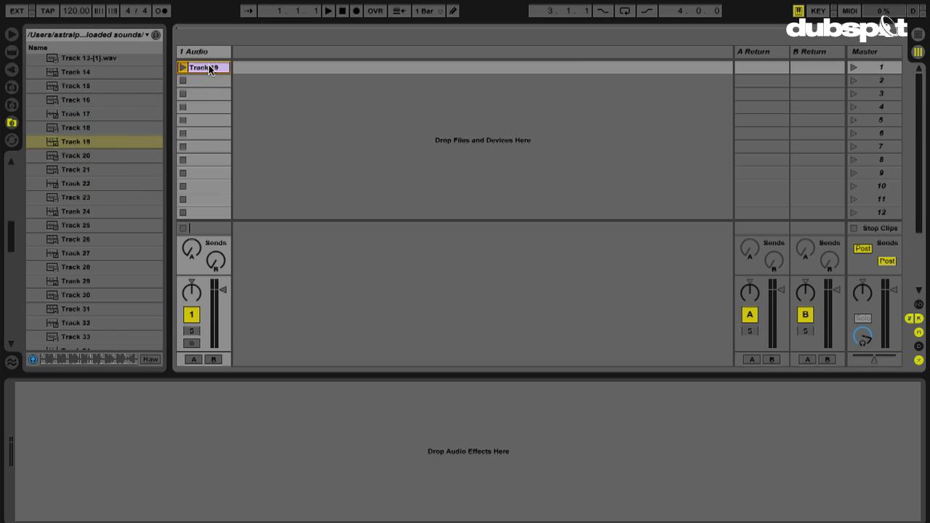
{"action": "double_click", "coordinate": [209, 66]}
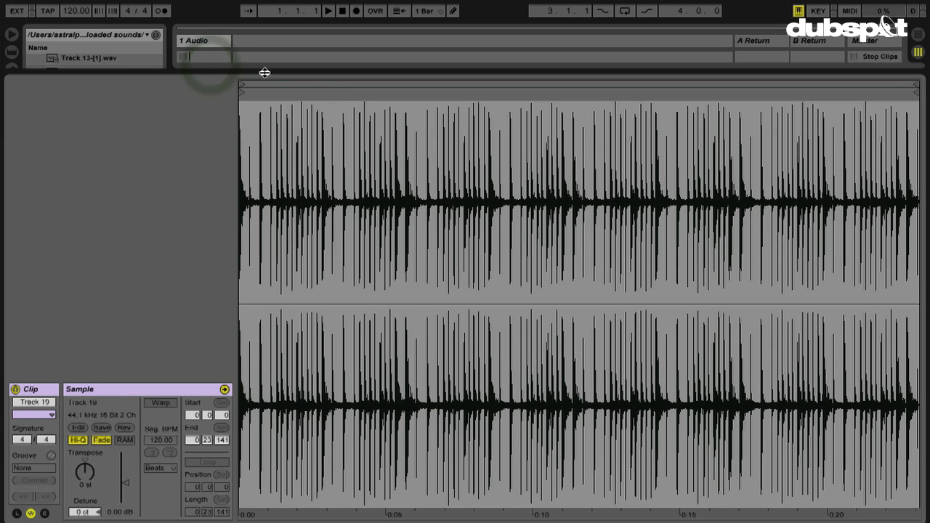
Step: Turn on Warp for the Track 19 clip and loop its opening bars with Cmd+L
{"action": "left_click_drag", "start_coordinate": [264, 72], "coordinate": [279, 376]}
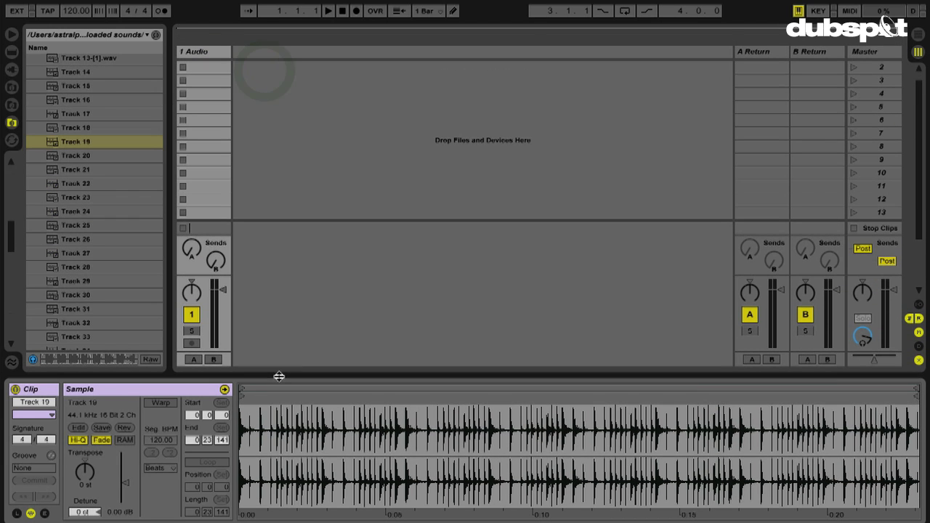
{"action": "left_click", "coordinate": [157, 404]}
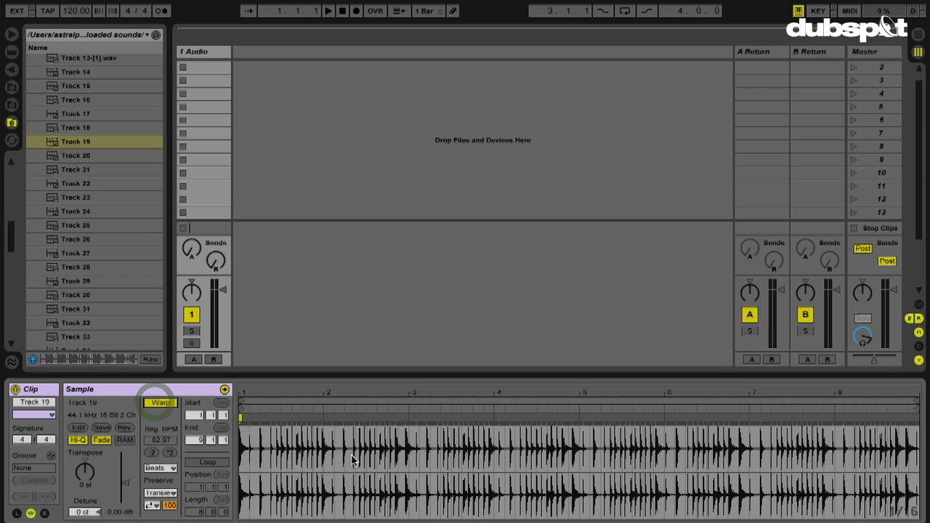
{"action": "left_click_drag", "start_coordinate": [356, 454], "coordinate": [242, 457]}
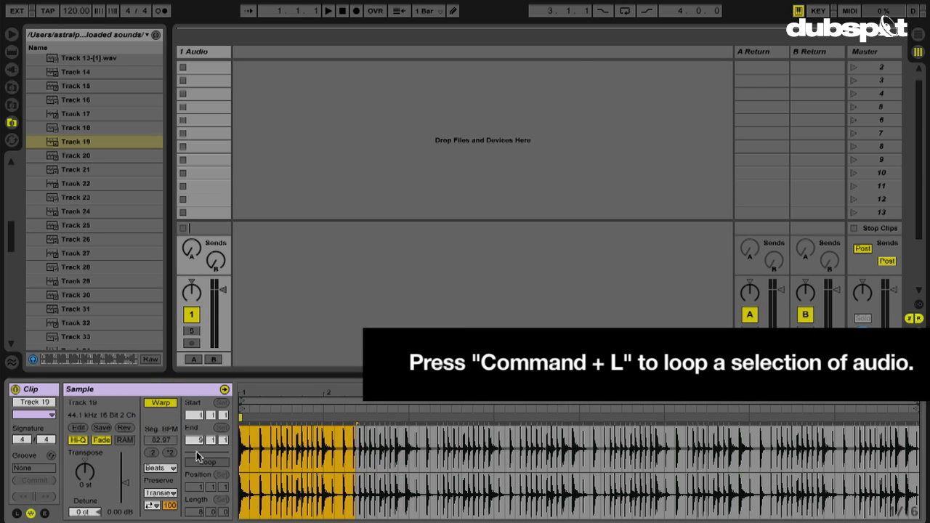
{"action": "key", "text": "super+l"}
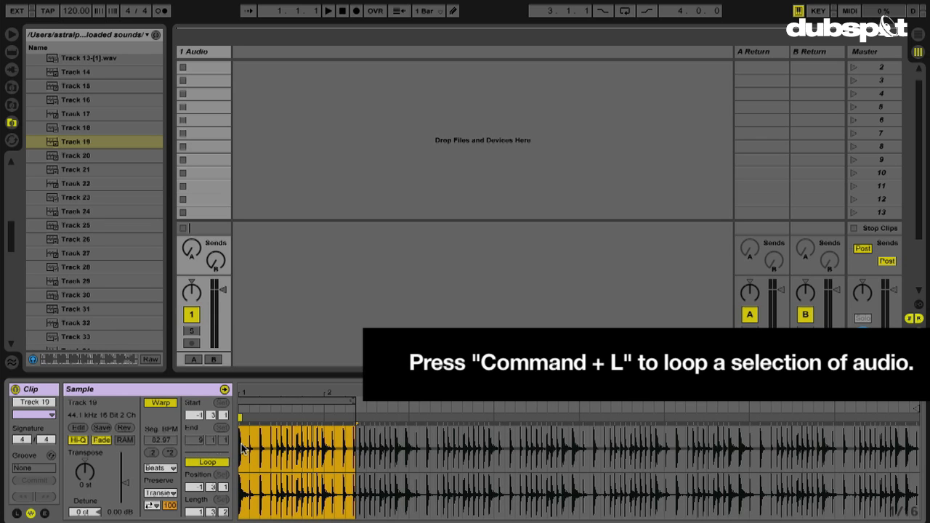
{"action": "right_click", "coordinate": [265, 443]}
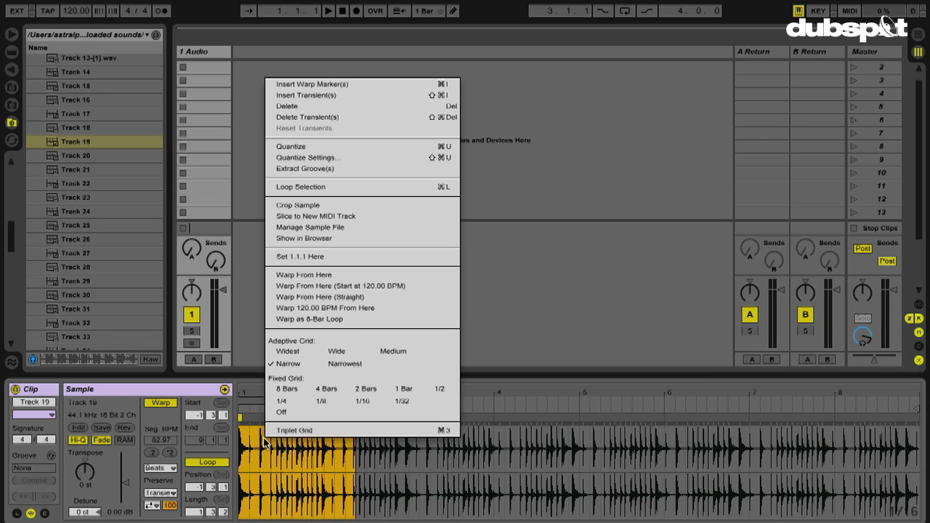
Step: Slice the Track 19 loop to a new MIDI track with the 'redux delay slice thav' preset
{"action": "left_click", "coordinate": [326, 219]}
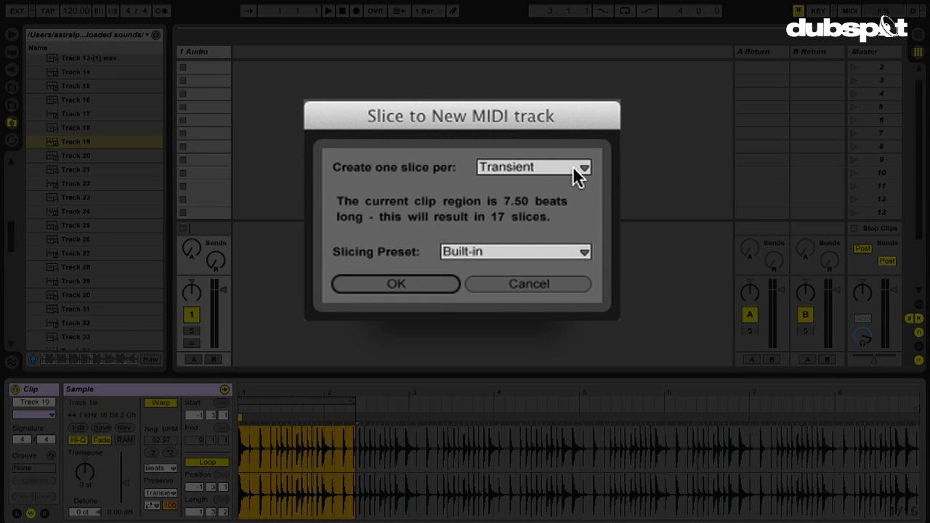
{"action": "left_click", "coordinate": [509, 259]}
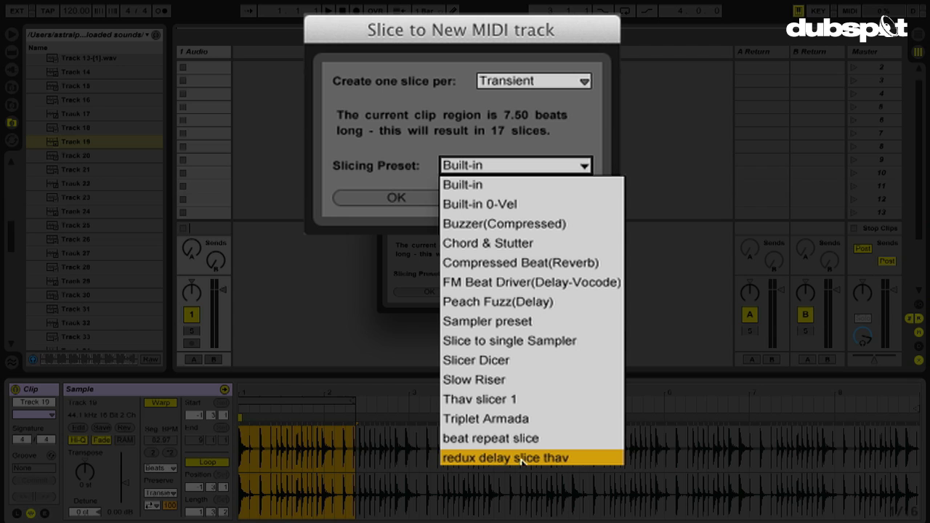
{"action": "left_click", "coordinate": [465, 457]}
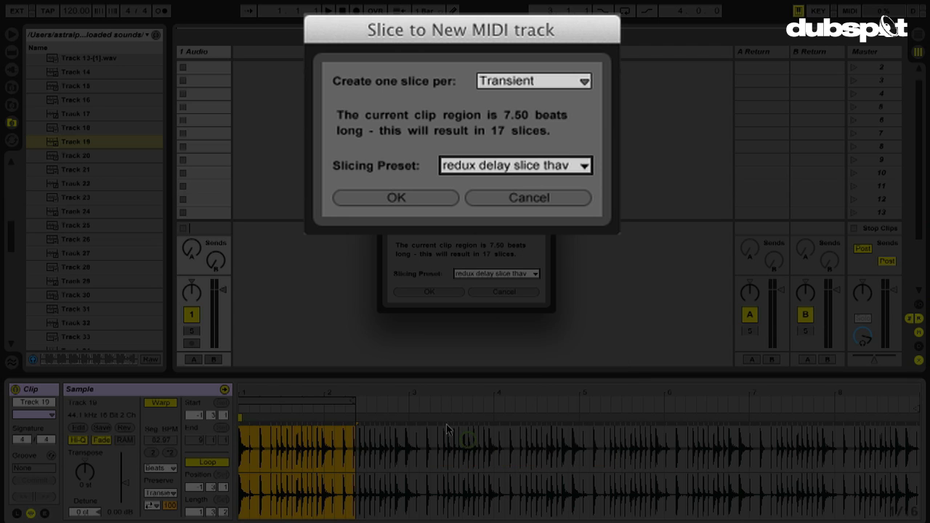
{"action": "left_click", "coordinate": [372, 197]}
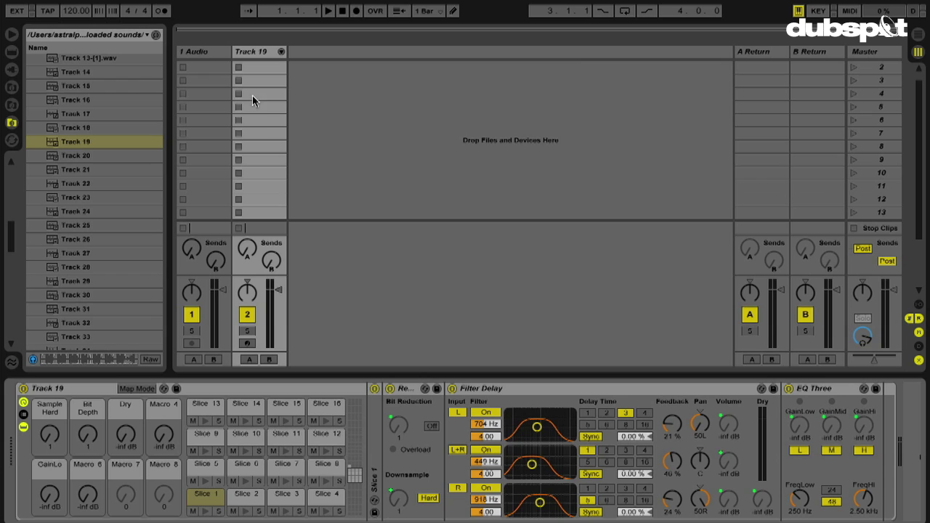
Step: Launch scene 1 and set the Dry macro to -10 dB and Macro 6 to -1.56 dB
{"action": "left_click", "coordinate": [239, 68]}
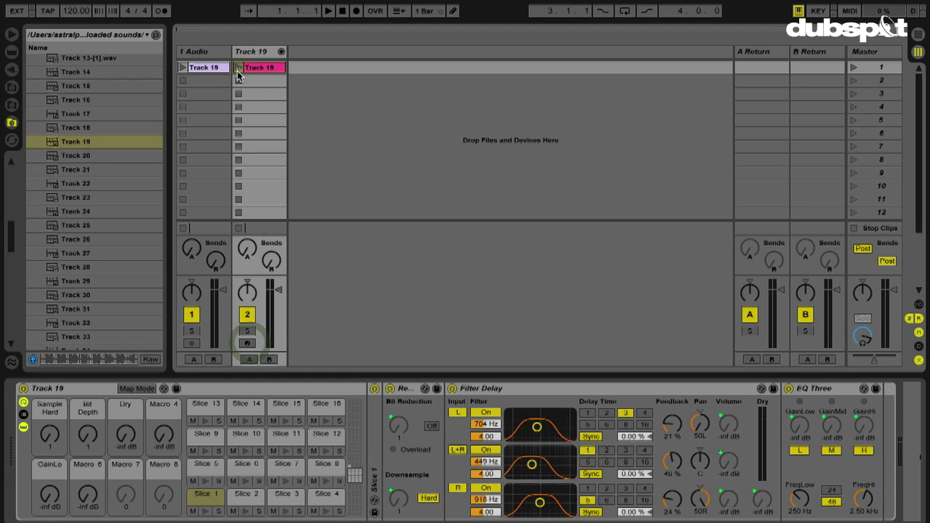
{"action": "left_click_drag", "start_coordinate": [125, 435], "coordinate": [156, 403]}
{"action": "left_click_drag", "start_coordinate": [89, 495], "coordinate": [50, 480]}
Step: Switch Redux bit reduction on, settle Bit Depth at 16 and Sample Hard at 200, then stop playback
{"action": "left_click_drag", "start_coordinate": [87, 434], "coordinate": [87, 415]}
{"action": "mouse_move", "coordinate": [49, 438]}
{"action": "left_mouse_down"}
{"action": "mouse_move", "coordinate": [49, 416]}
{"action": "mouse_move", "coordinate": [49, 436]}
{"action": "left_mouse_up"}
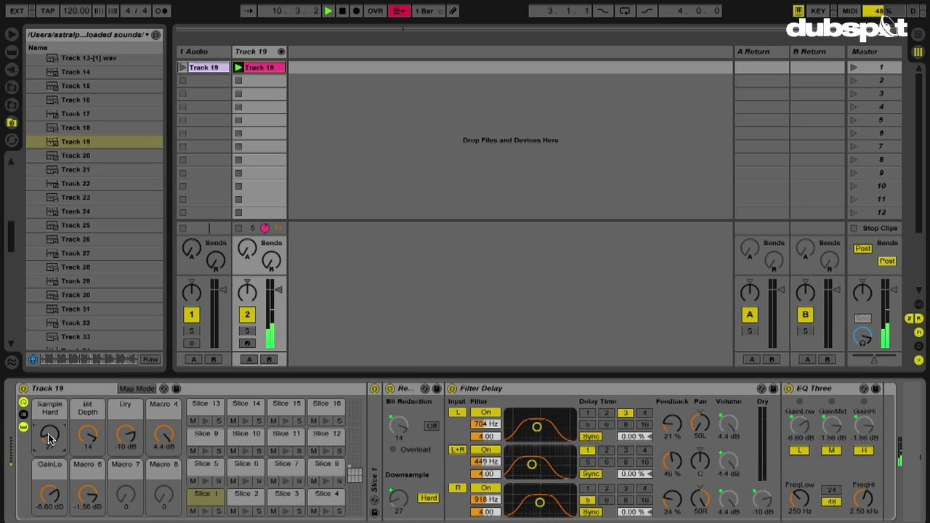
{"action": "left_click", "coordinate": [429, 427]}
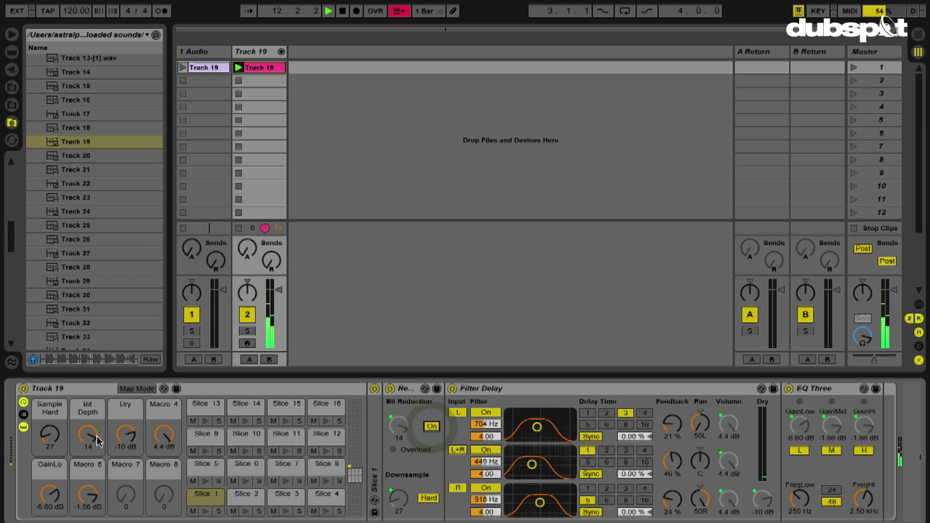
{"action": "mouse_move", "coordinate": [87, 435]}
{"action": "left_mouse_down"}
{"action": "mouse_move", "coordinate": [88, 447]}
{"action": "mouse_move", "coordinate": [87, 428]}
{"action": "left_mouse_up"}
{"action": "left_click_drag", "start_coordinate": [49, 434], "coordinate": [49, 405]}
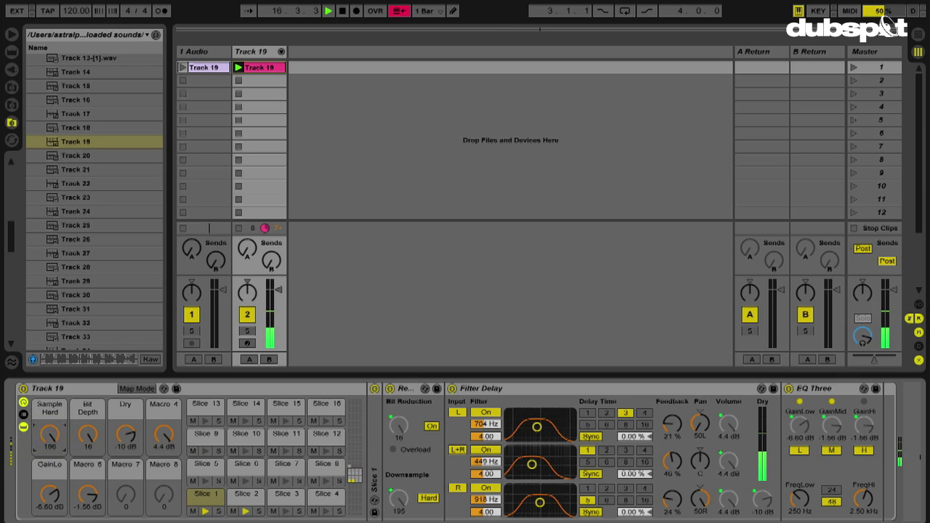
{"action": "left_click", "coordinate": [343, 12]}
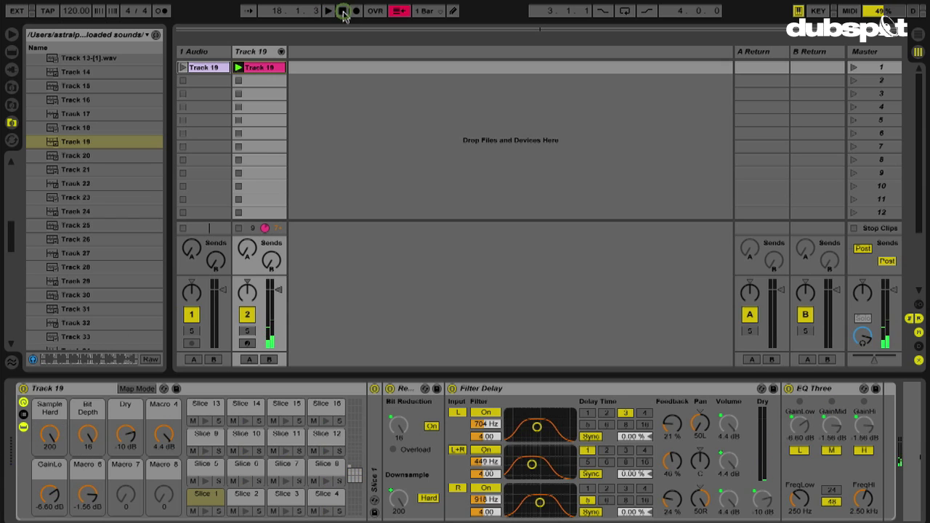